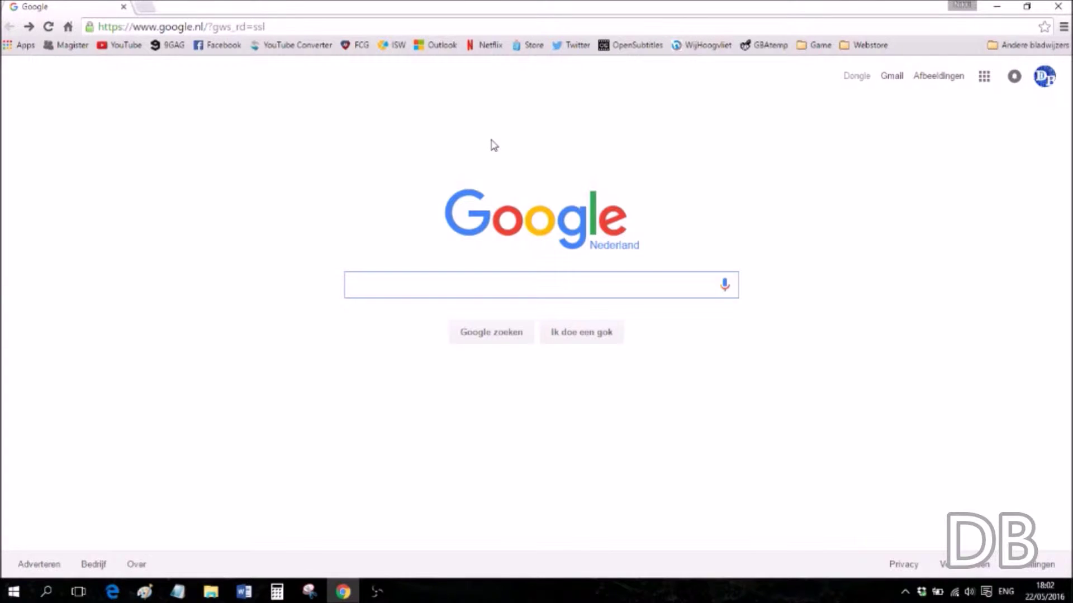
# Search Google for 'desmume download' and open the official DeSmuME download page
pyautogui.write('desm')
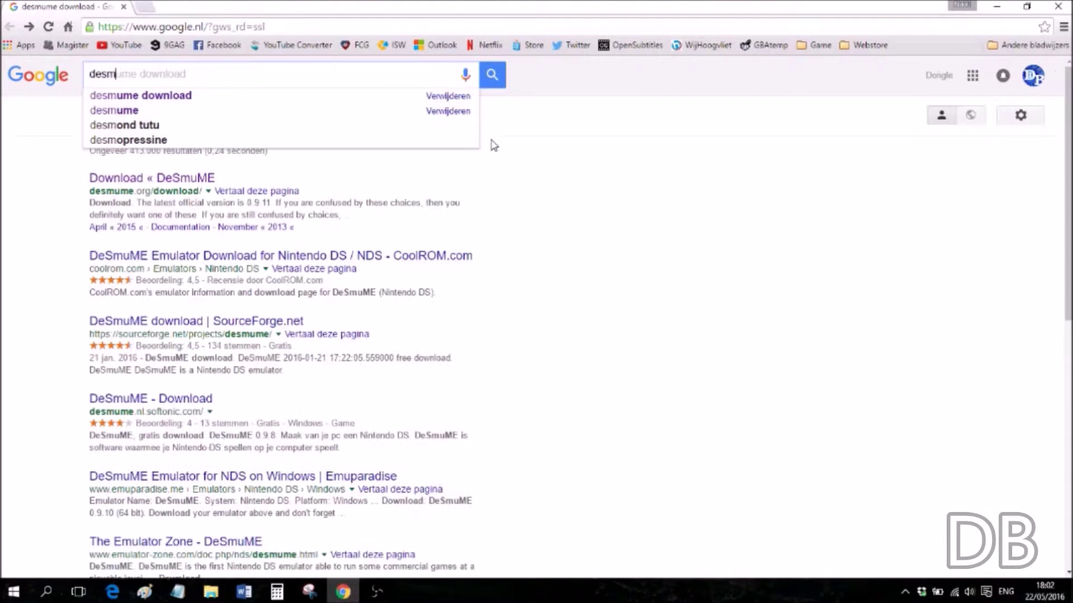
pyautogui.press('Down')
pyautogui.press('Return')
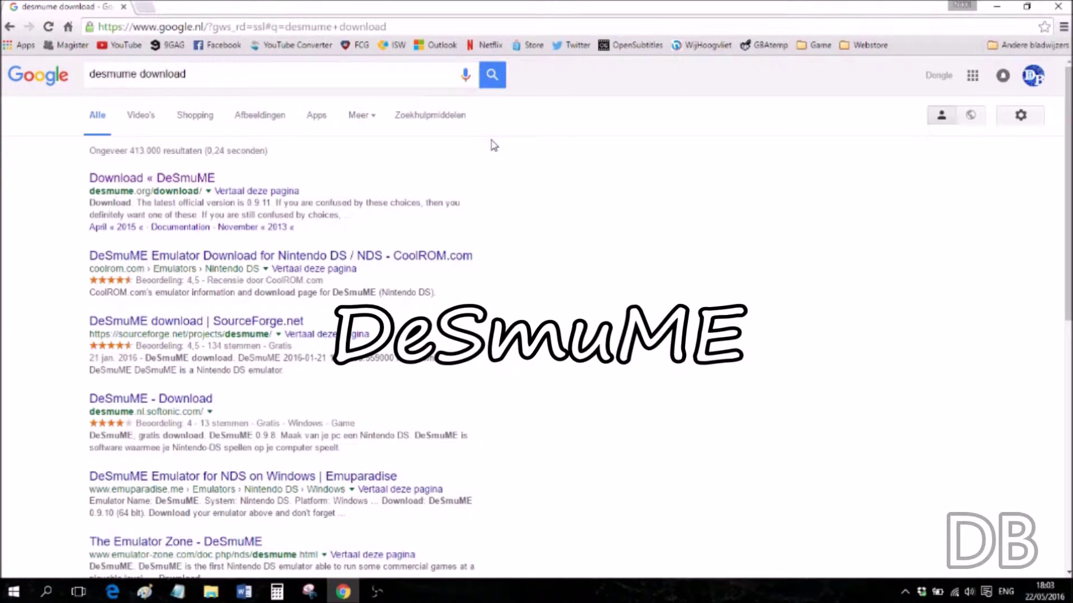
pyautogui.click(208, 180)
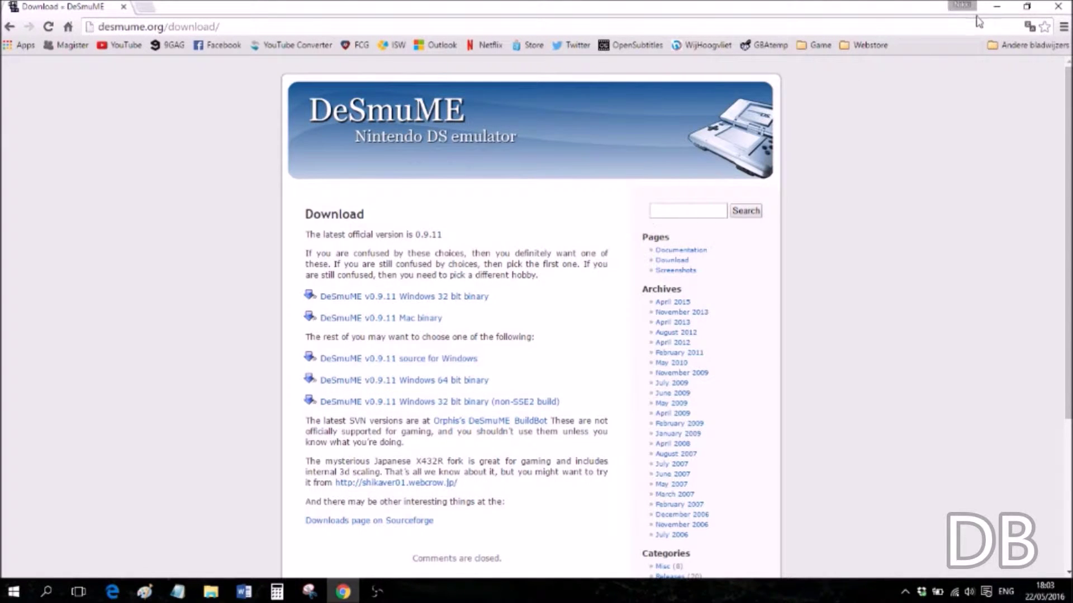
# Minimize Chrome to select the DS Emulator desktop shortcut, then return to the browser address bar
pyautogui.click(996, 6)
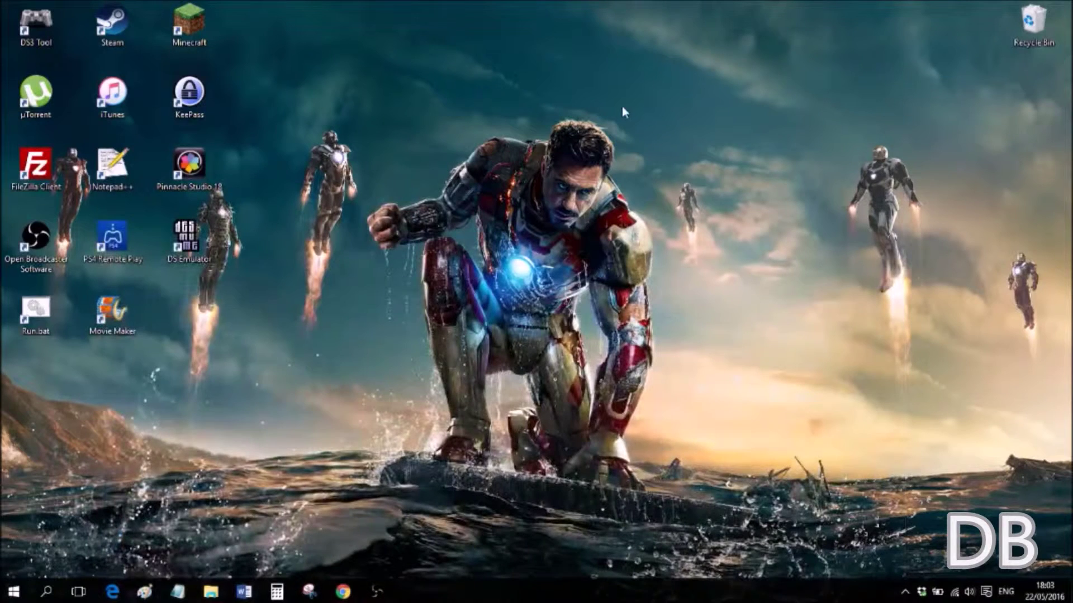
pyautogui.click(182, 245)
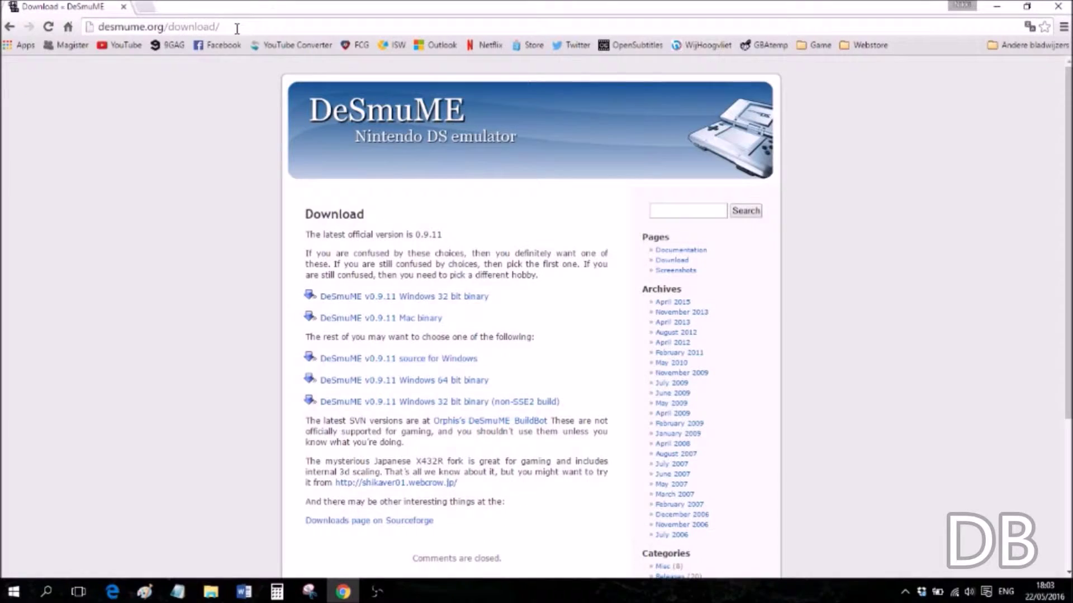
pyautogui.click(243, 23)
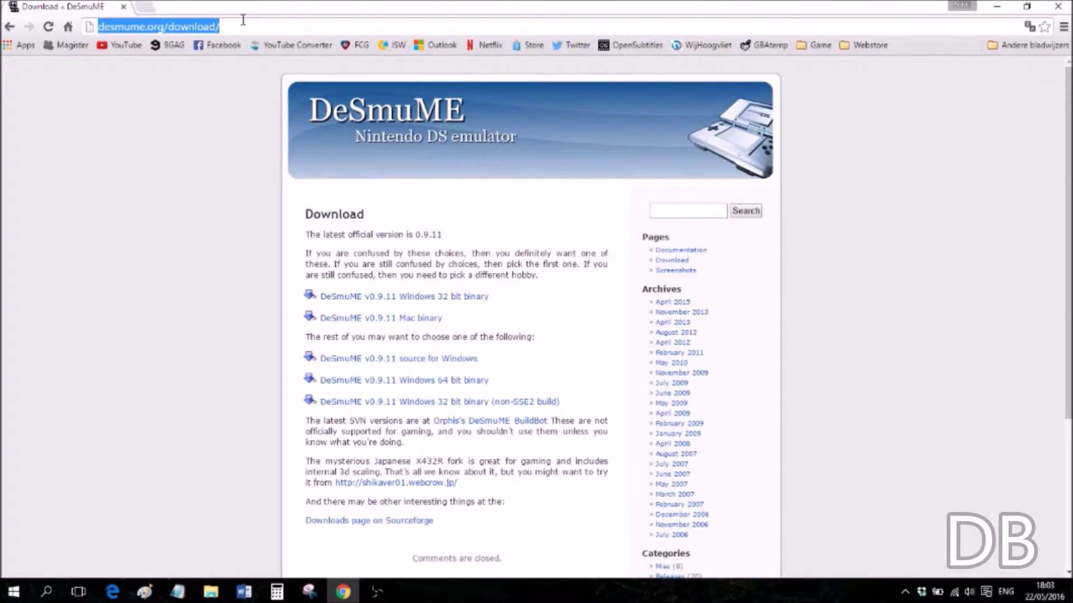
# Go to nintendoisos.com, open the Nintendo DS ROMs section and close the popup ad
pyautogui.write('nintendo')
pyautogui.press('BackSpace')
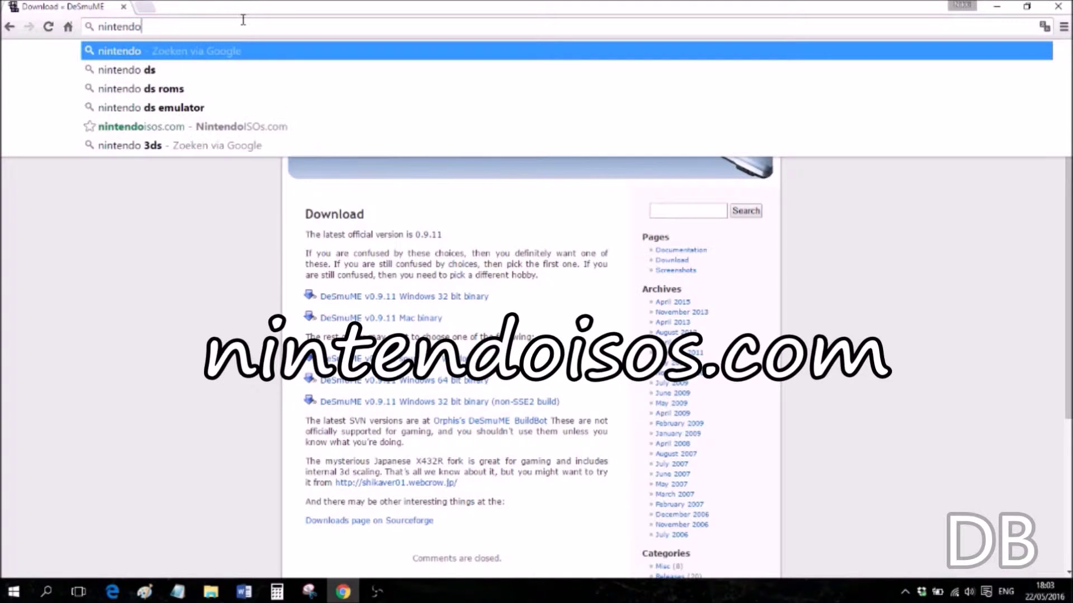
pyautogui.press('Down')
pyautogui.press('Down')
pyautogui.press('Down')
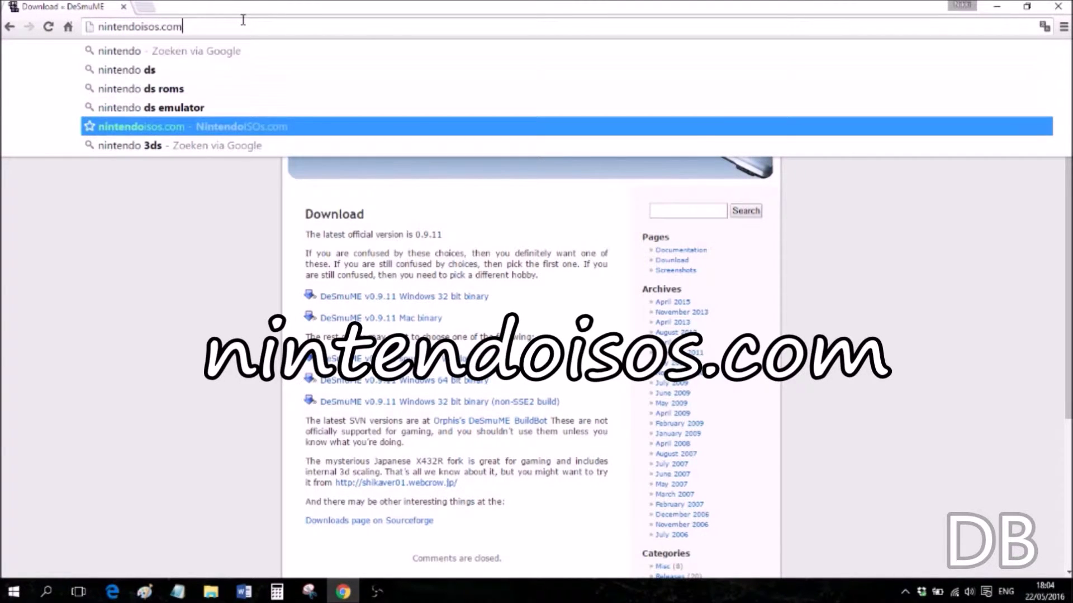
pyautogui.press('Return')
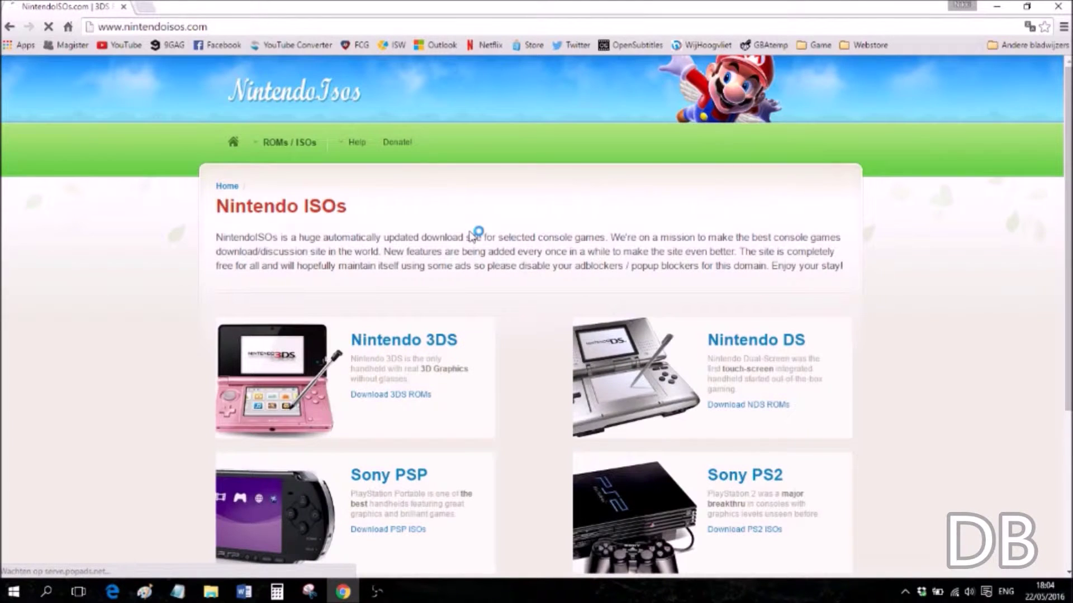
pyautogui.scroll(-1, 503, 250)
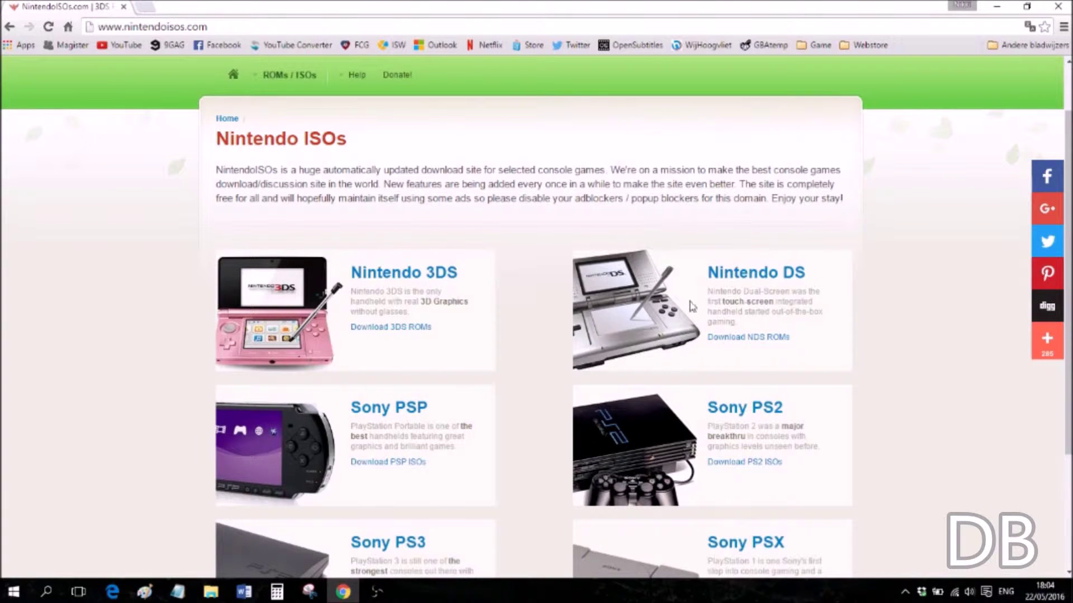
pyautogui.click(719, 282)
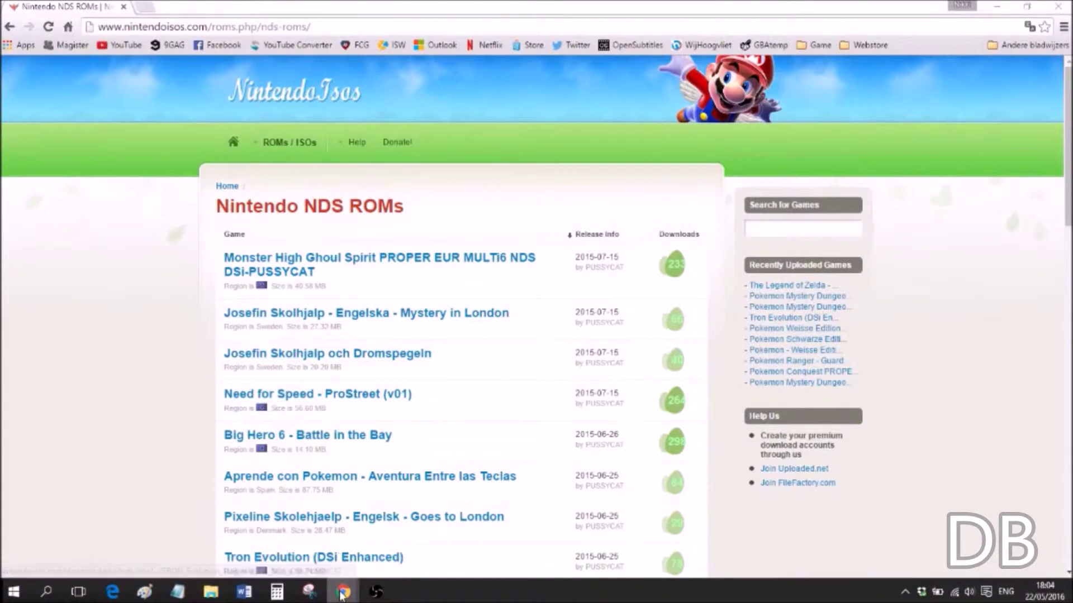
pyautogui.moveTo(342, 594)
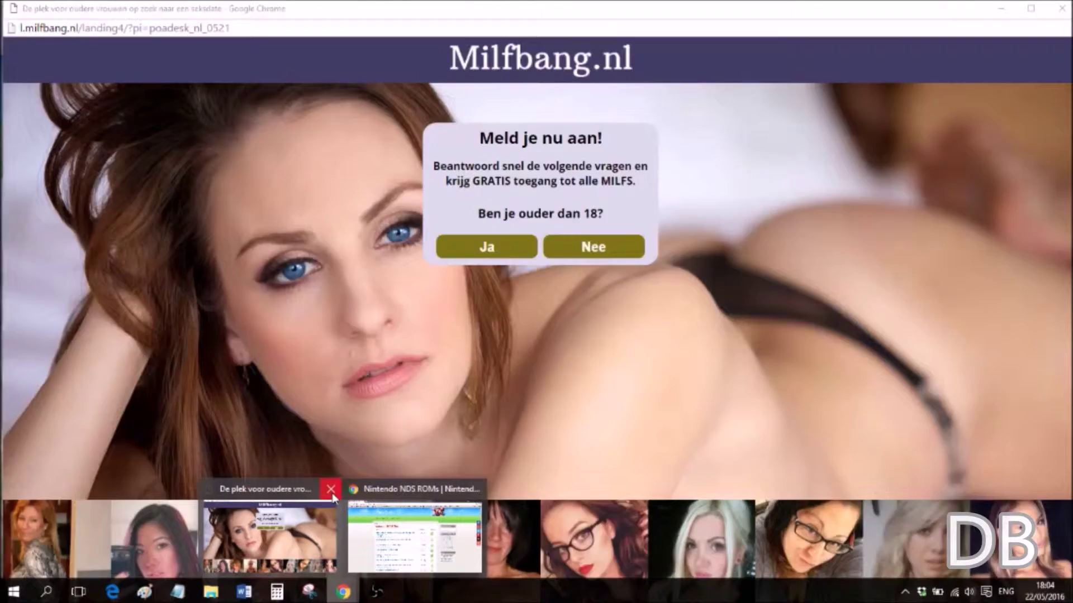
pyautogui.click(329, 489)
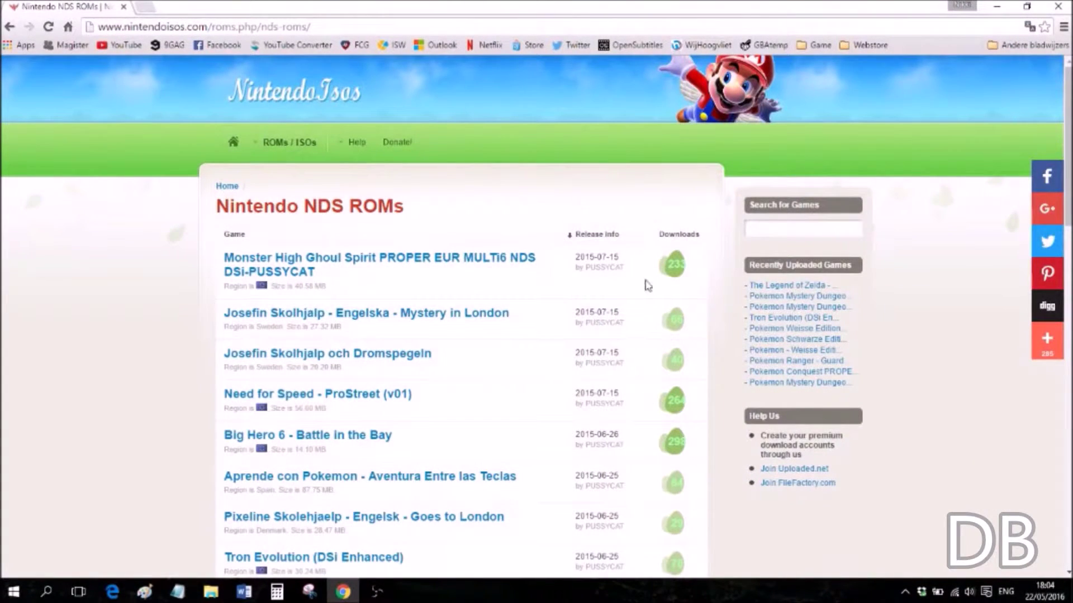
# Search 'mario ka', open the USA Mario Kart DS entry and its filefactory.com download link
pyautogui.click(783, 234)
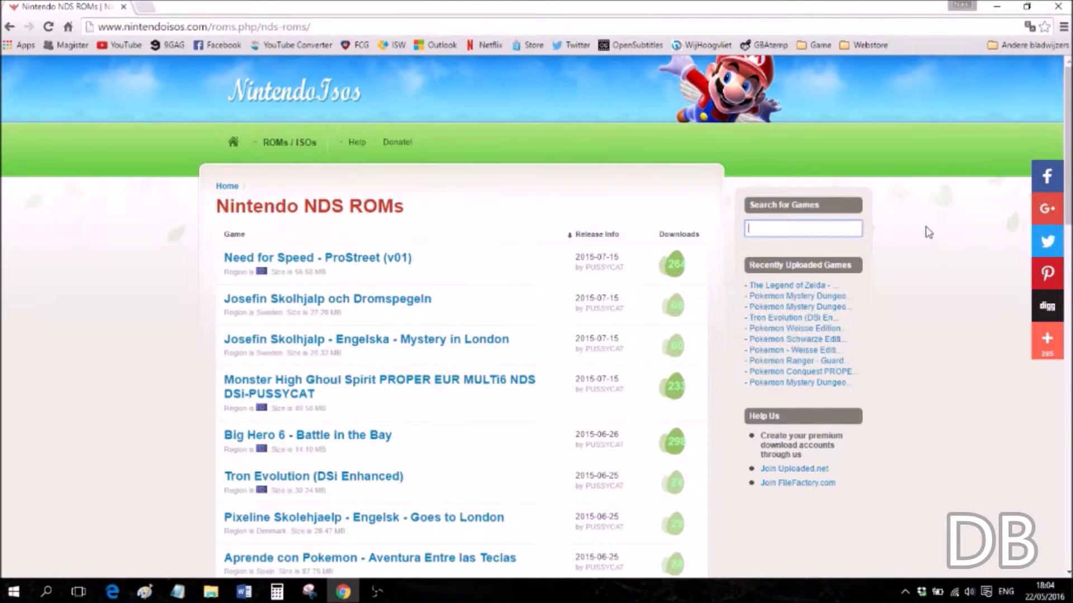
pyautogui.write('mario ka')
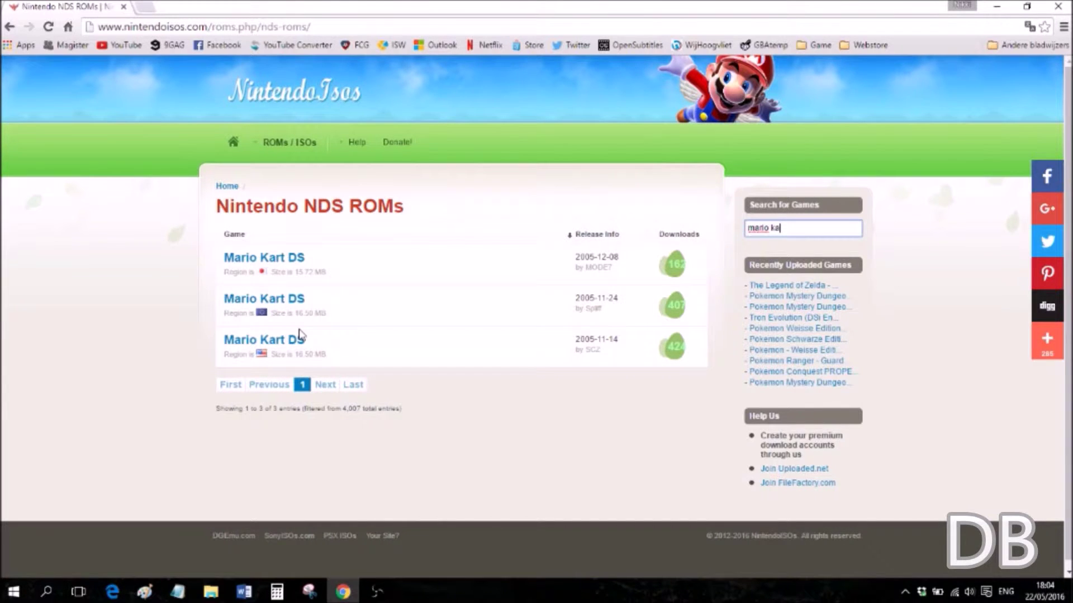
pyautogui.click(289, 344)
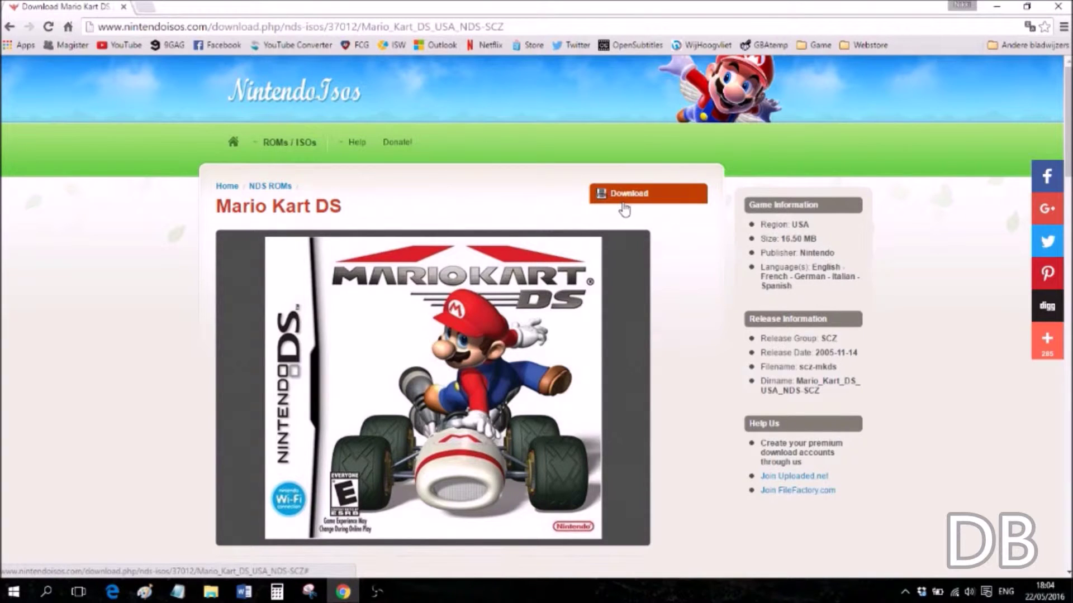
pyautogui.click(624, 210)
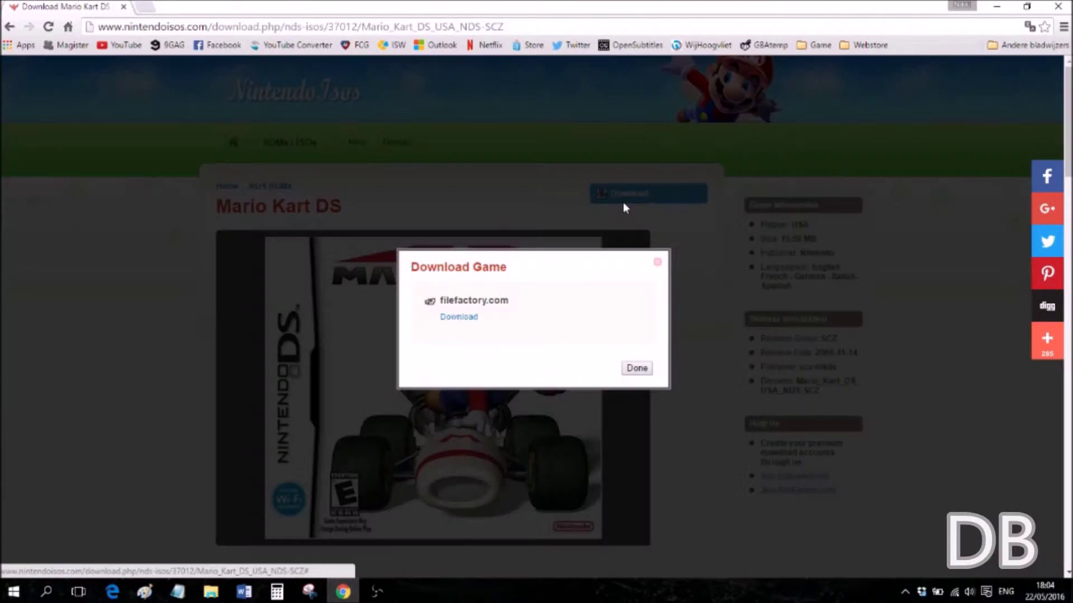
pyautogui.click(462, 324)
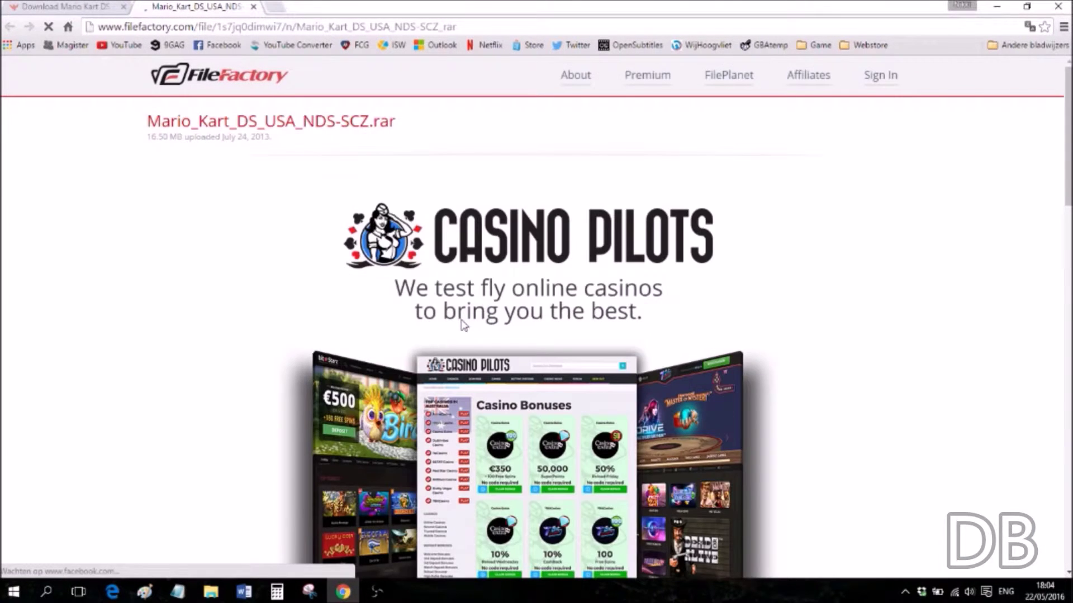
# Start the free Mario_Kart_DS_USA_NDS-SCZ.rar download, dismissing the Big Sale offer and the redirect tab
pyautogui.scroll(-10, 462, 324)
pyautogui.scroll(-9, 683, 332)
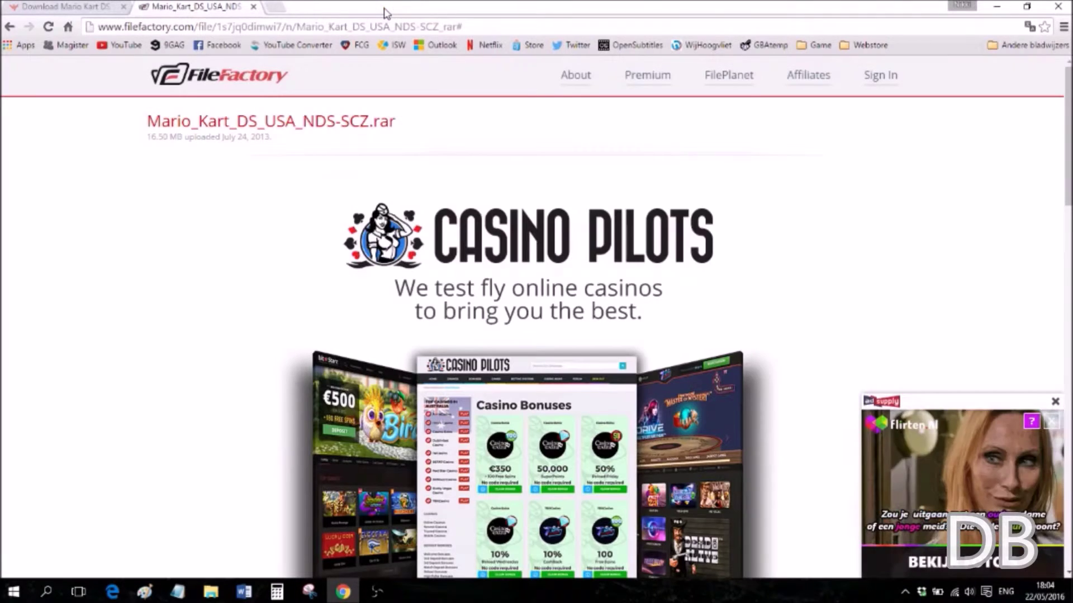
pyautogui.scroll(-1, 645, 374)
pyautogui.scroll(-10, 673, 400)
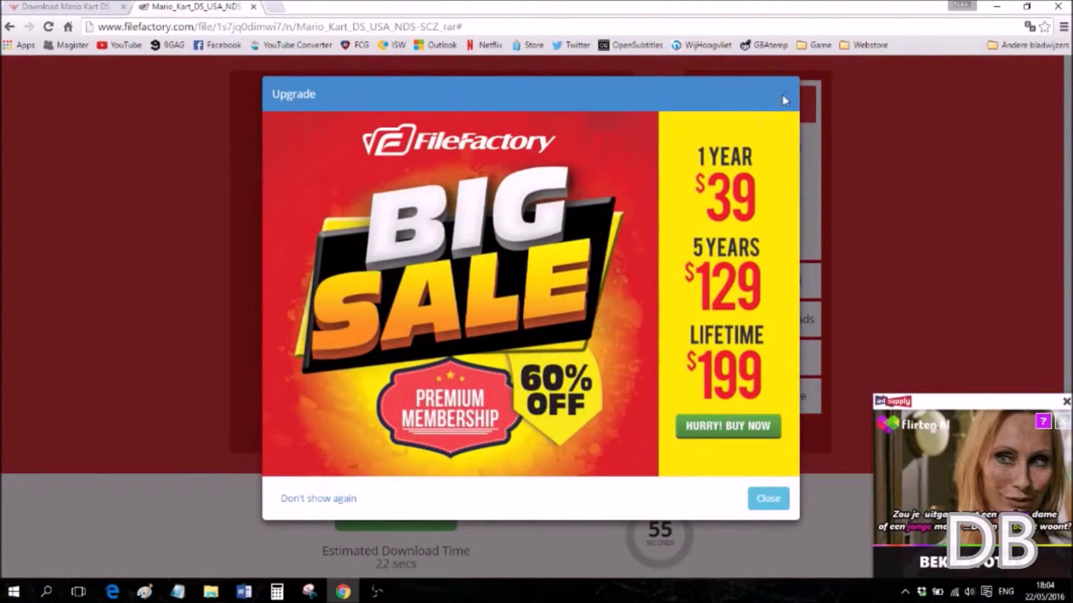
pyautogui.click(784, 94)
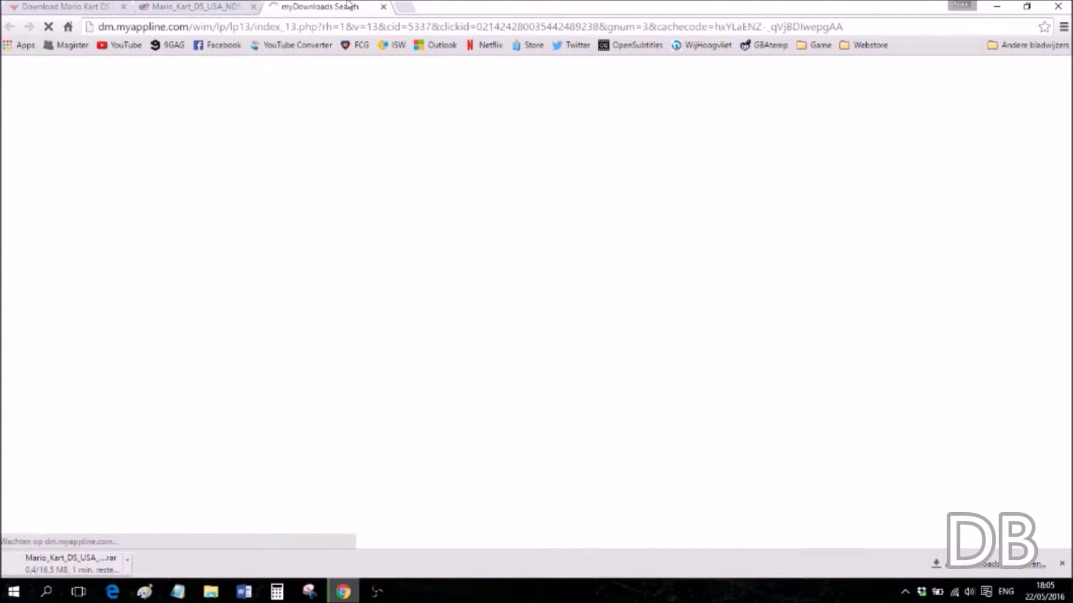
pyautogui.click(383, 7)
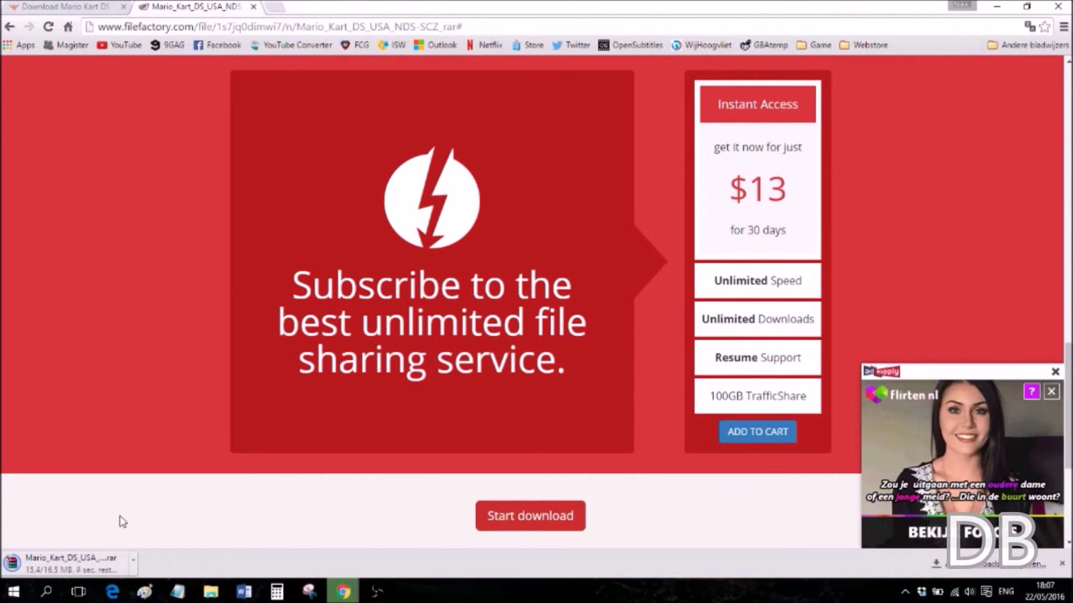
# Open the downloaded rar in WinRAR, select scz-mkds.nds, then launch the DS Emulator
pyautogui.rightClick(102, 565)
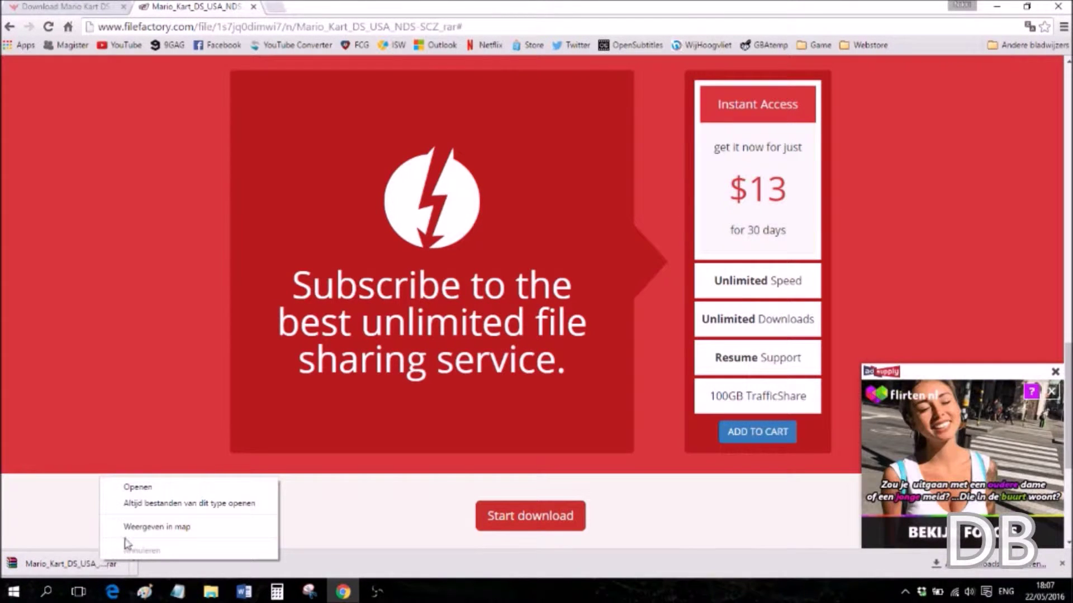
pyautogui.click(136, 525)
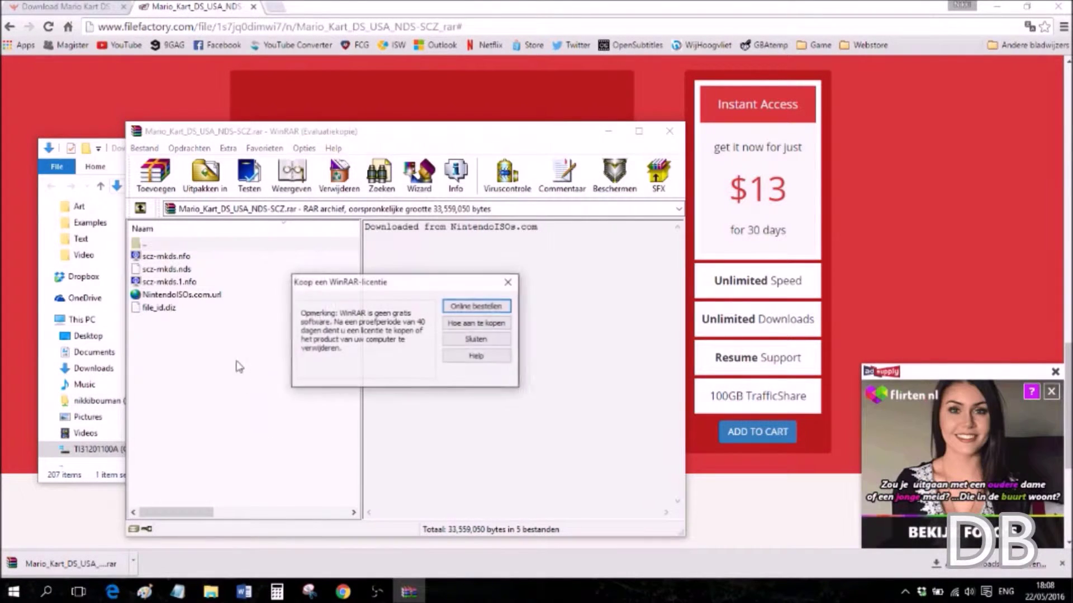
pyautogui.click(451, 340)
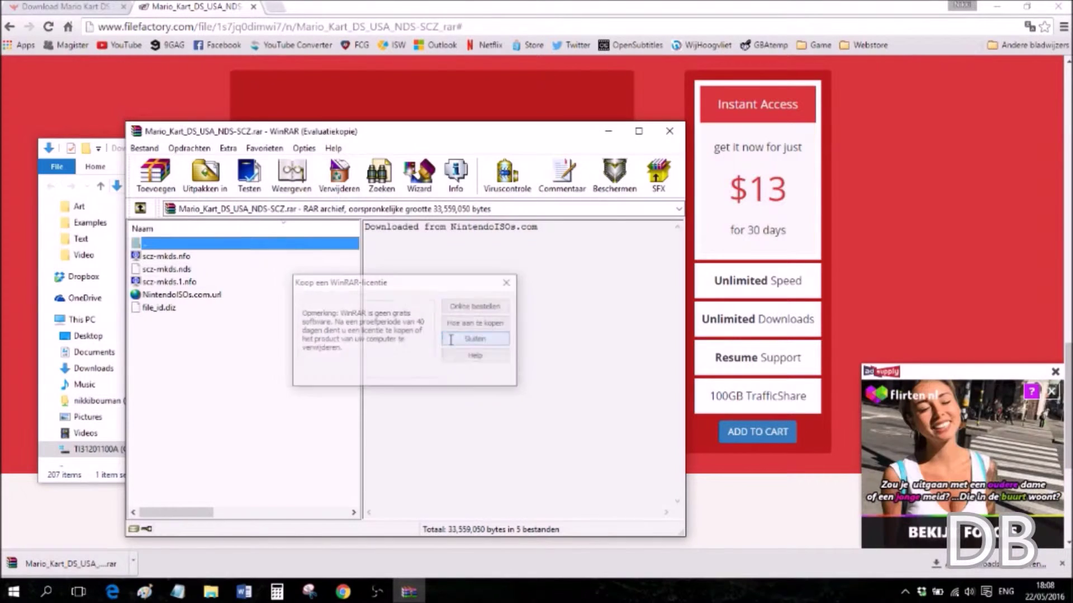
pyautogui.click(186, 270)
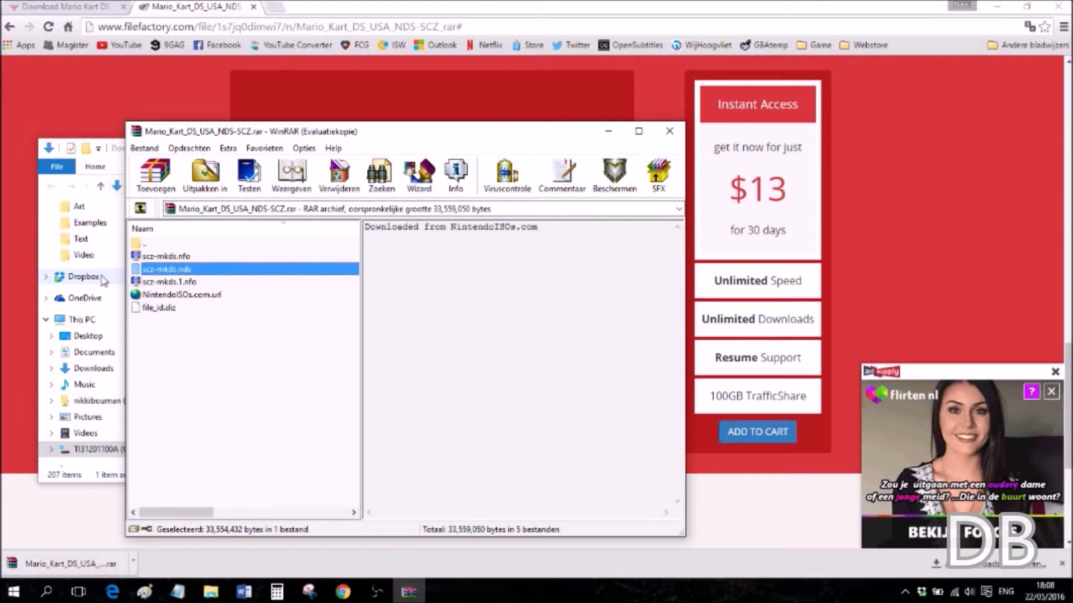
pyautogui.click(120, 152)
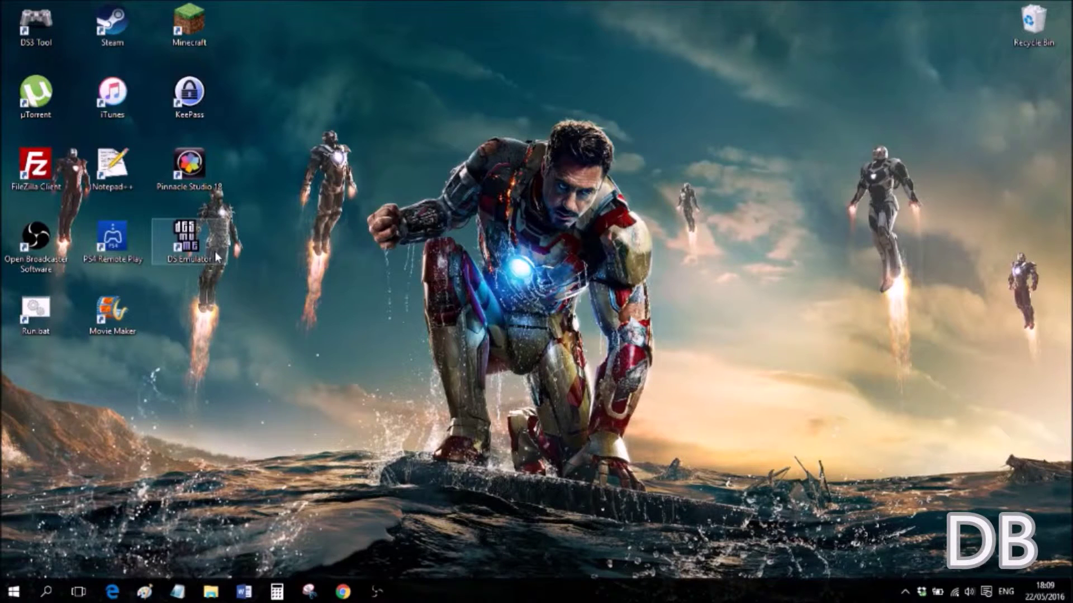
pyautogui.doubleClick(215, 250)
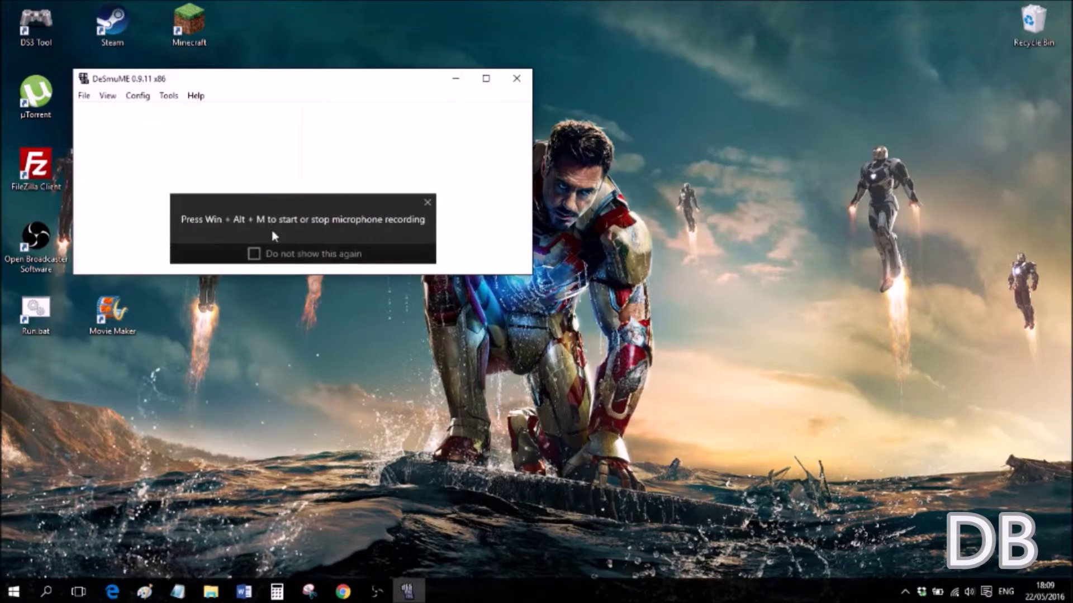
# Maximize DeSmuME, open the scz-mkds.nds ROM, and skip past the Mario Kart DS title screen
pyautogui.click(486, 79)
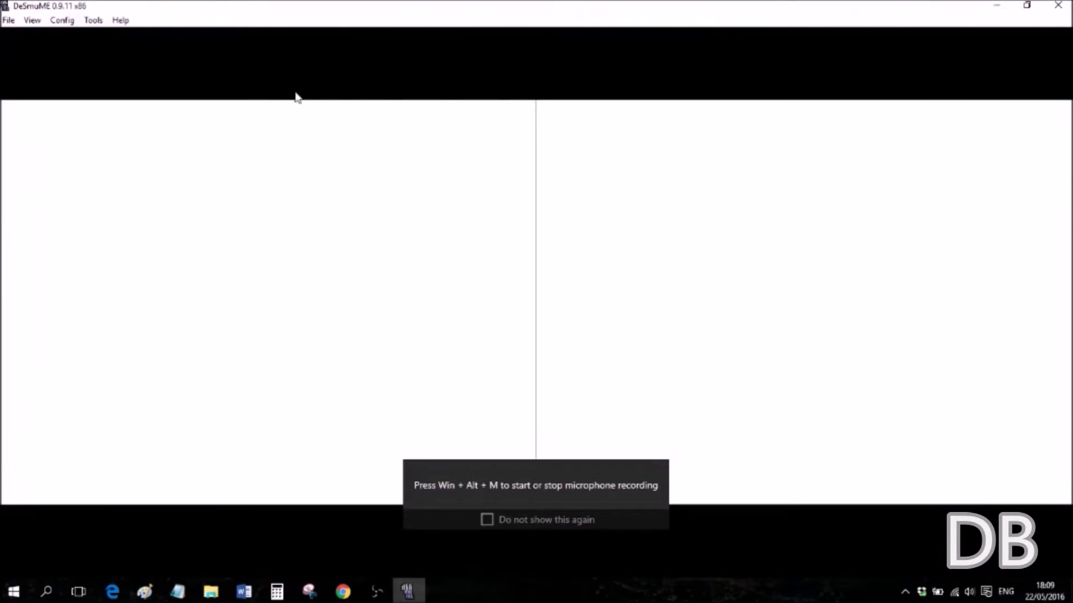
pyautogui.click(10, 20)
pyautogui.click(23, 37)
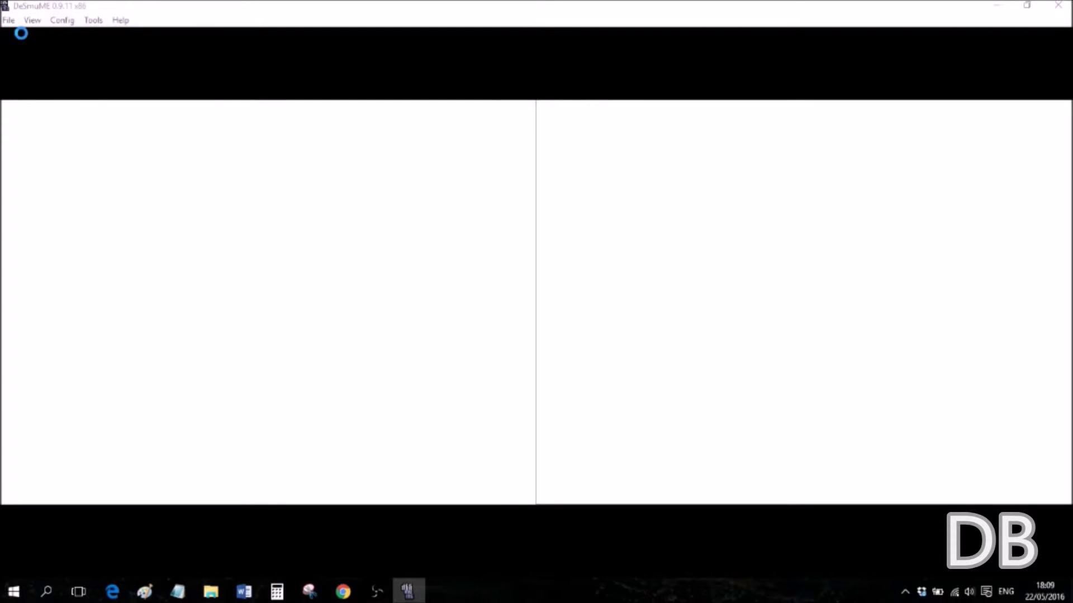
pyautogui.click(182, 288)
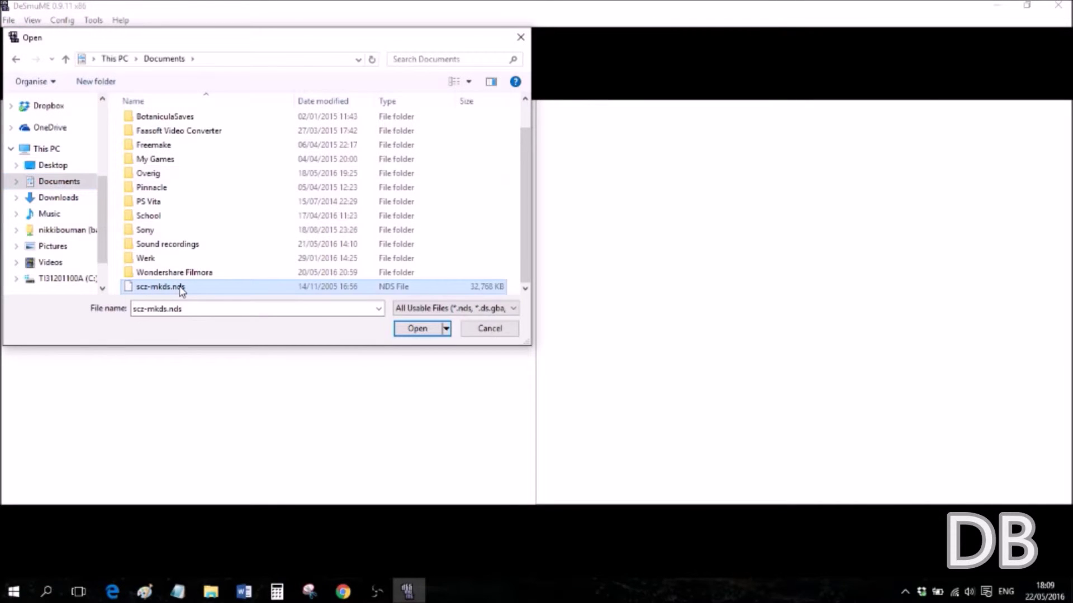
pyautogui.click(400, 334)
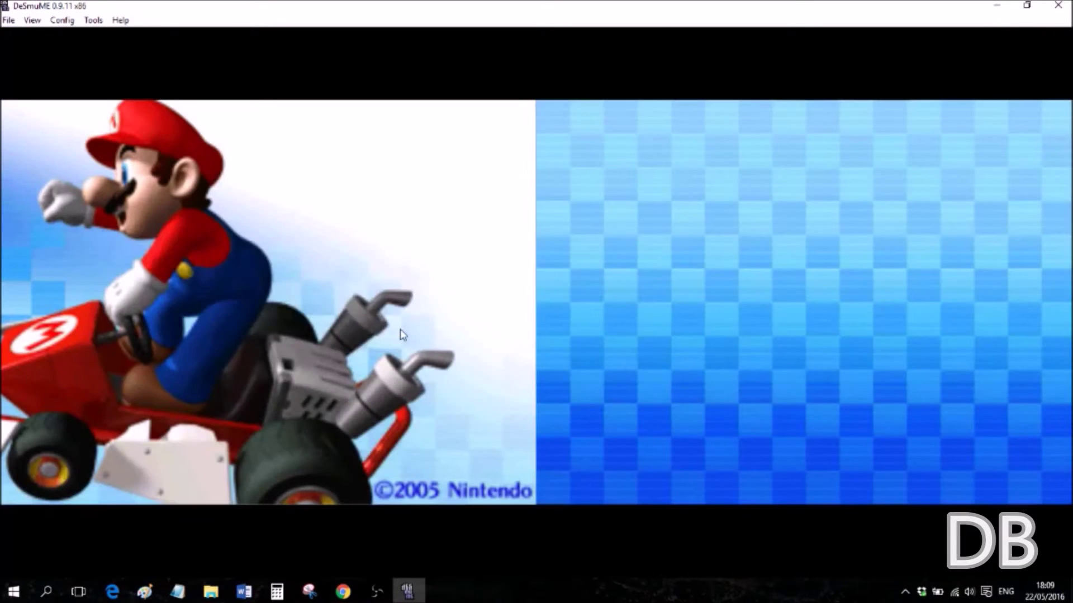
pyautogui.press('Return')
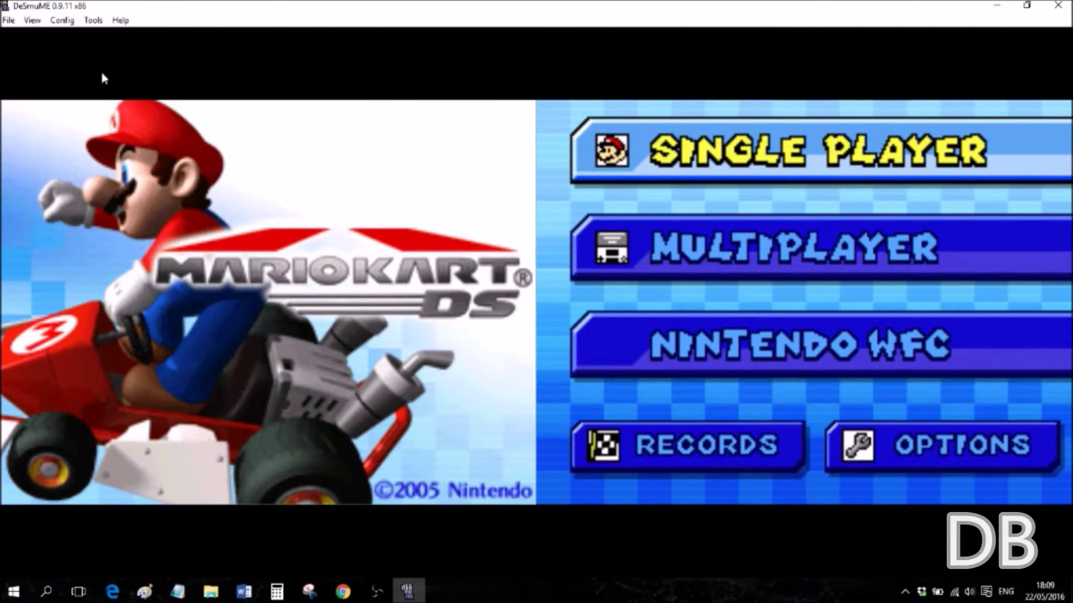
# Switch the LCD layout to Vertical, then One LCD, then Horizontal, and return to the main menu
pyautogui.click(32, 21)
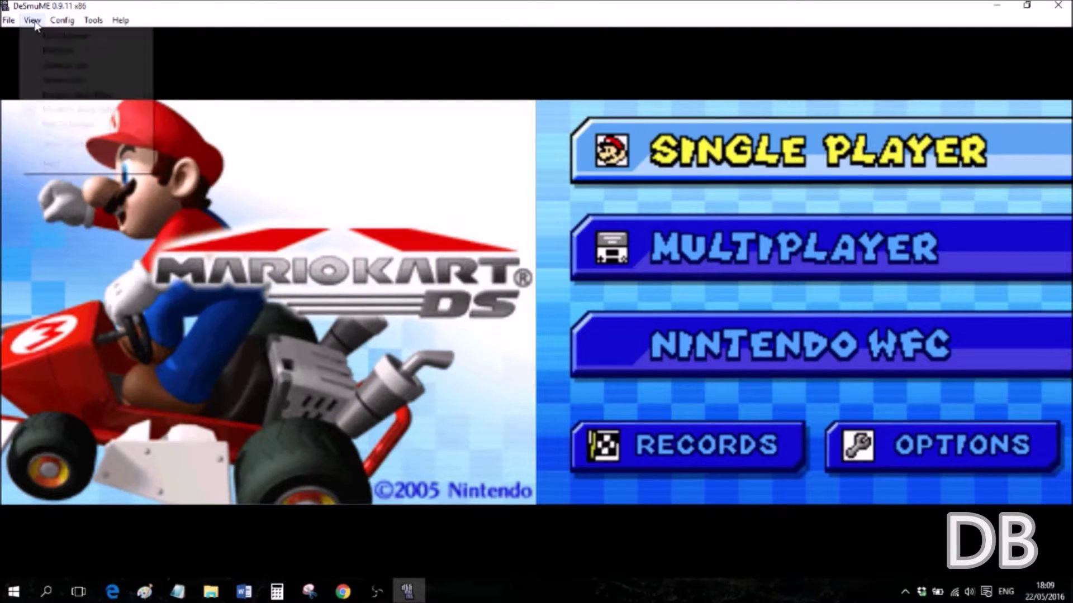
pyautogui.moveTo(89, 36)
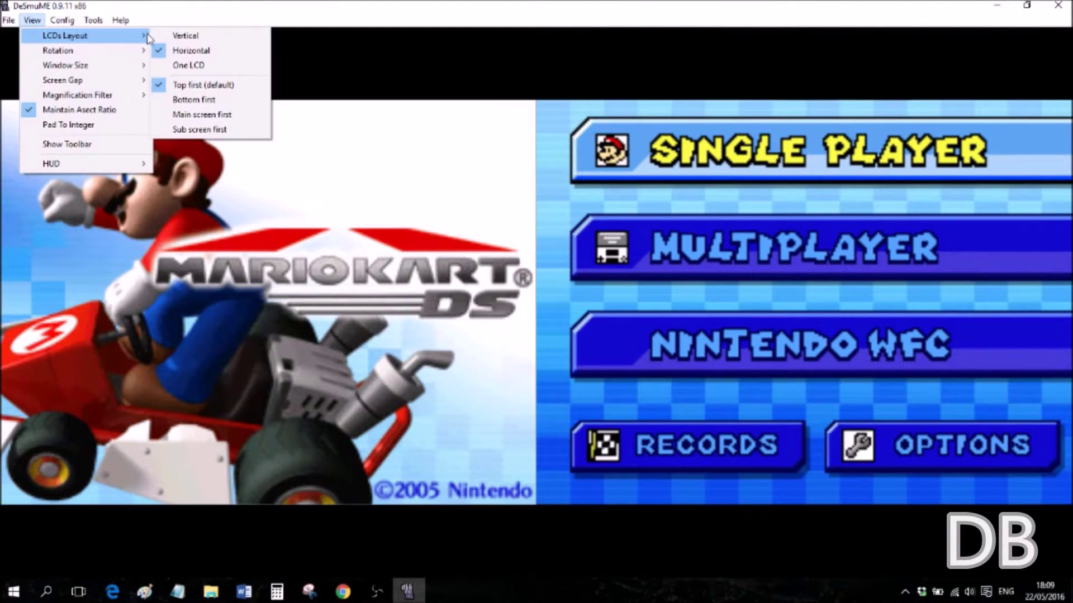
pyautogui.click(182, 38)
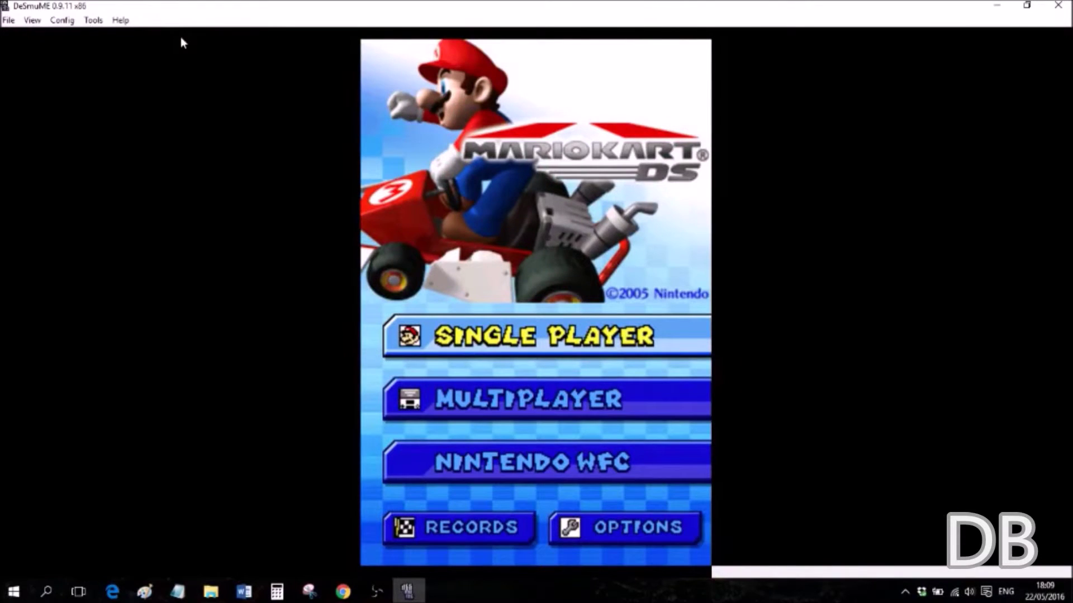
pyautogui.click(42, 22)
pyautogui.moveTo(132, 36)
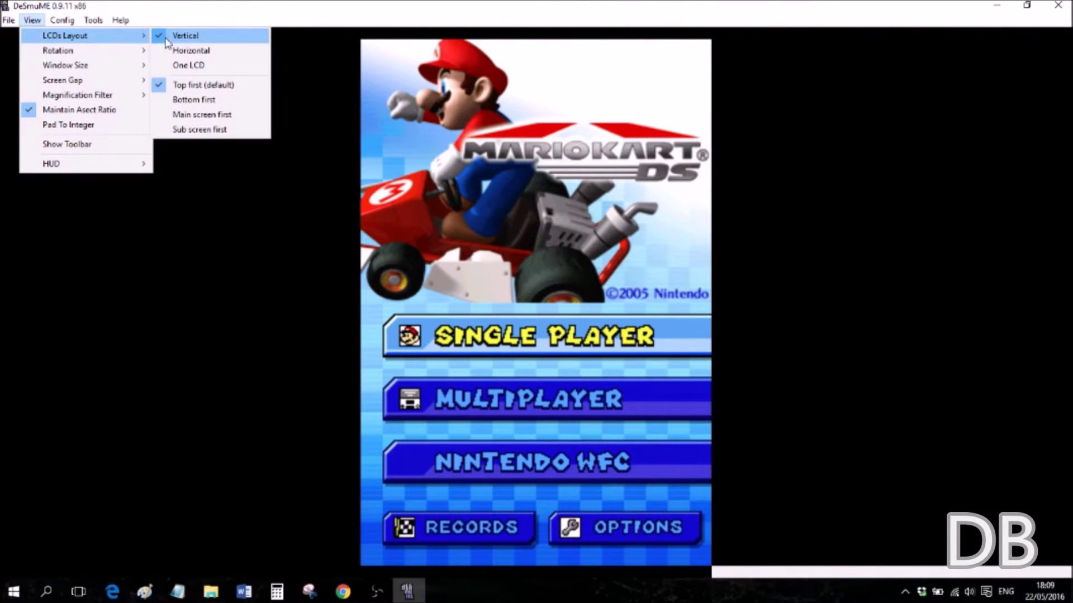
pyautogui.click(230, 67)
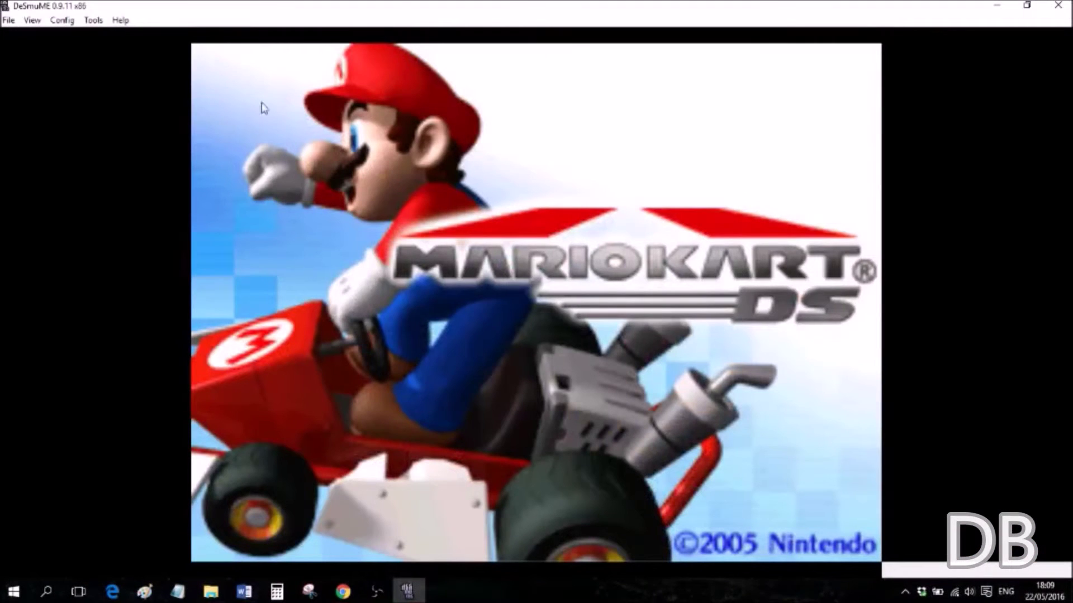
pyautogui.click(33, 21)
pyautogui.moveTo(114, 39)
pyautogui.click(199, 49)
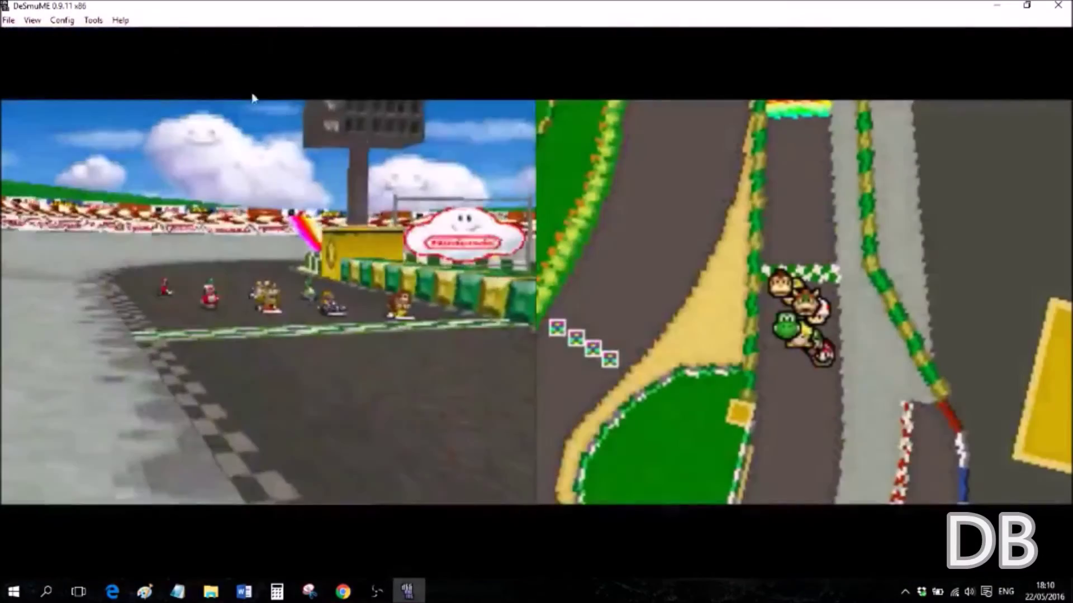
pyautogui.press('Return')
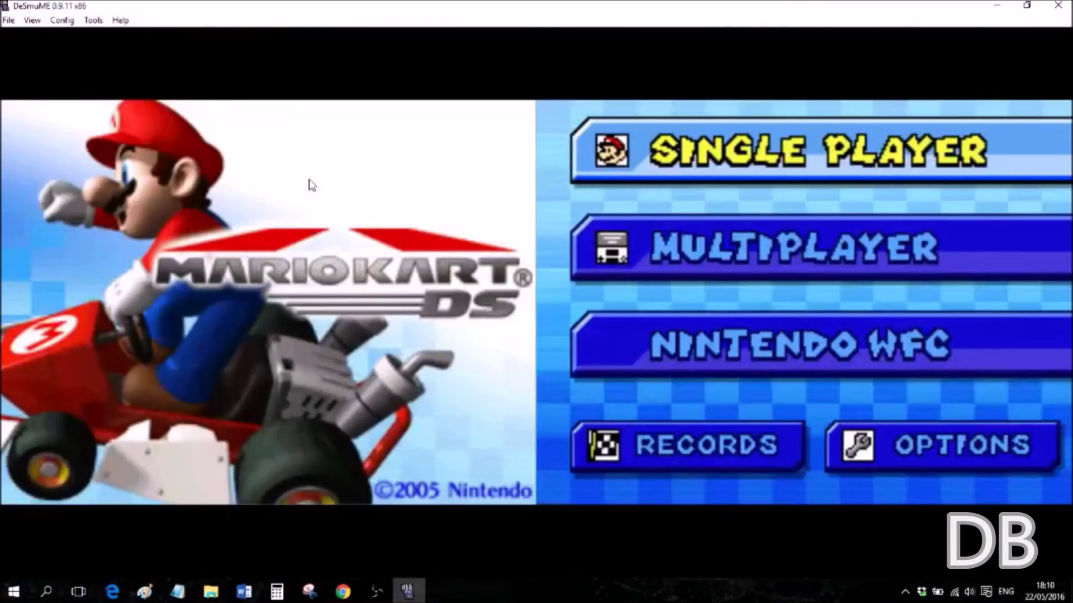
# Check the Control Config settings, then advance the game to nickname entry
pyautogui.click(62, 20)
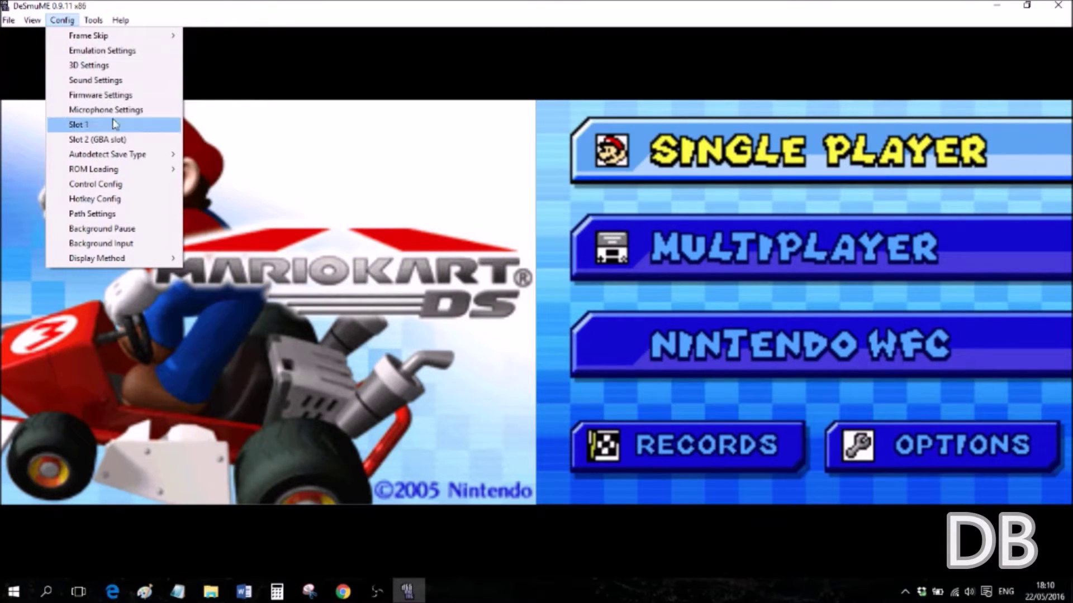
pyautogui.click(114, 186)
pyautogui.click(268, 183)
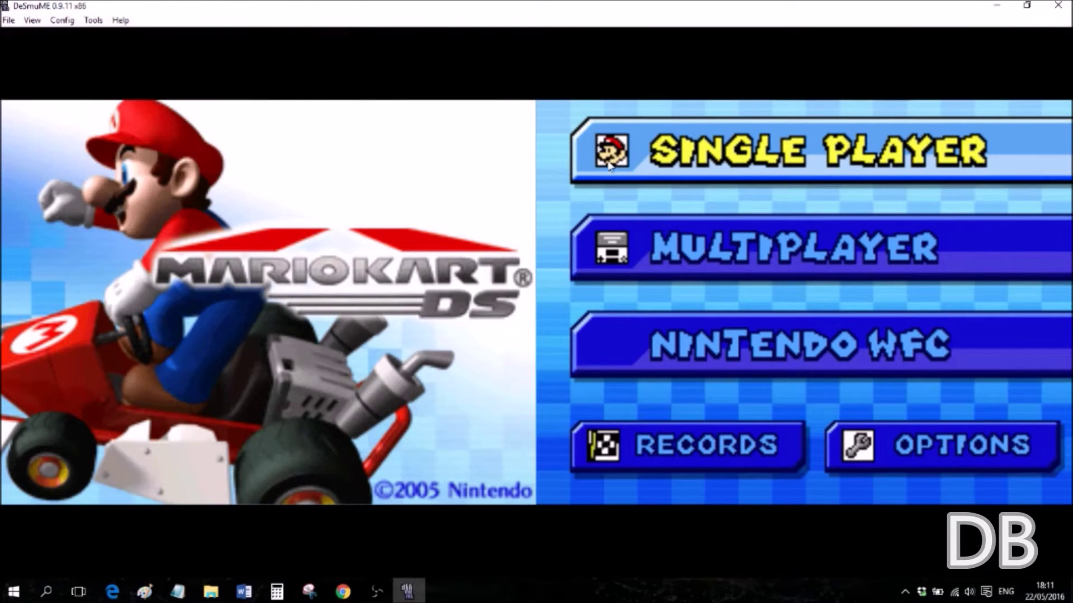
pyautogui.click(657, 158)
# Spell Dongle on the on-screen keyboard and confirm it with OK and YES
pyautogui.click(694, 327)
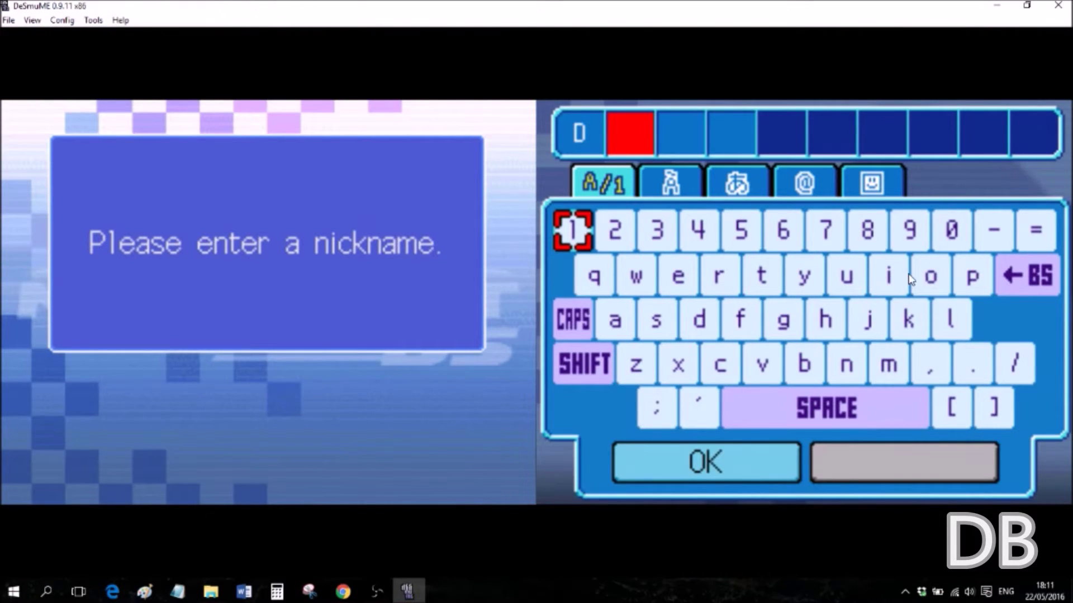
pyautogui.click(927, 276)
pyautogui.click(849, 367)
pyautogui.click(790, 330)
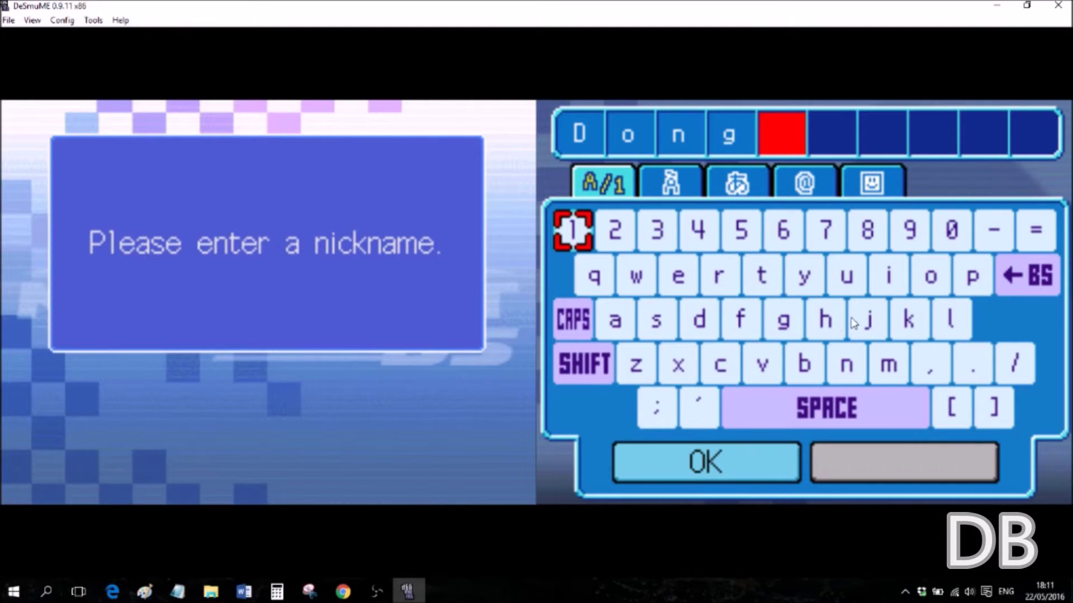
pyautogui.click(939, 329)
pyautogui.click(676, 278)
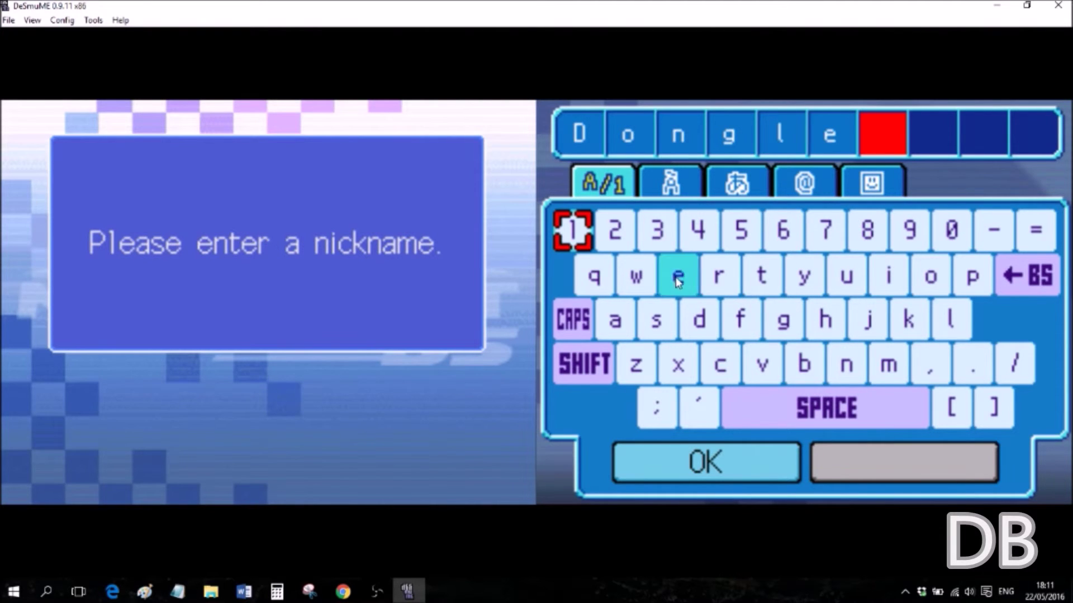
pyautogui.click(693, 455)
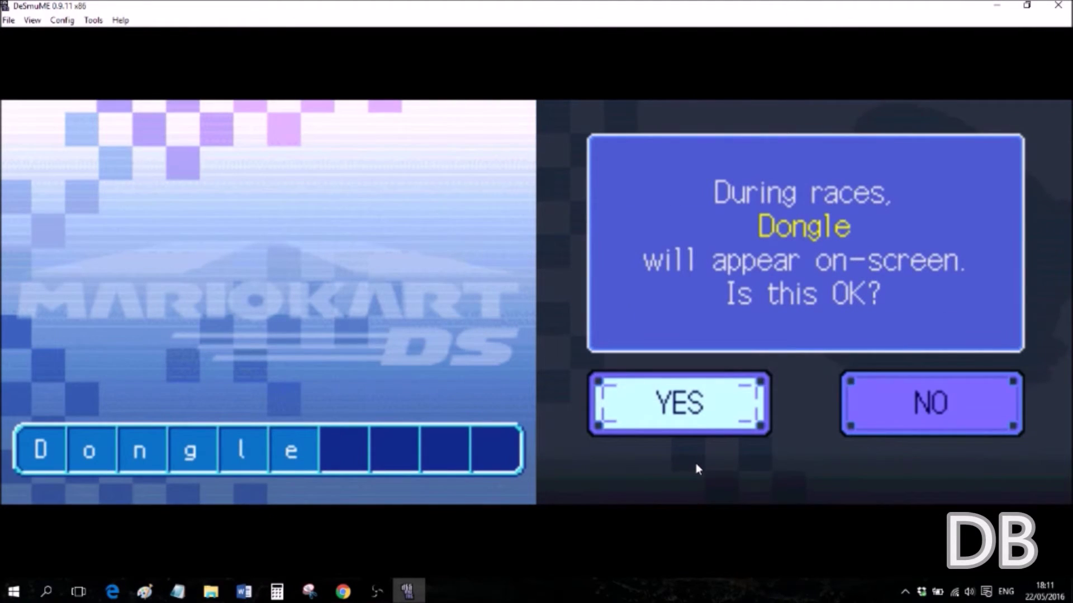
pyautogui.click(702, 412)
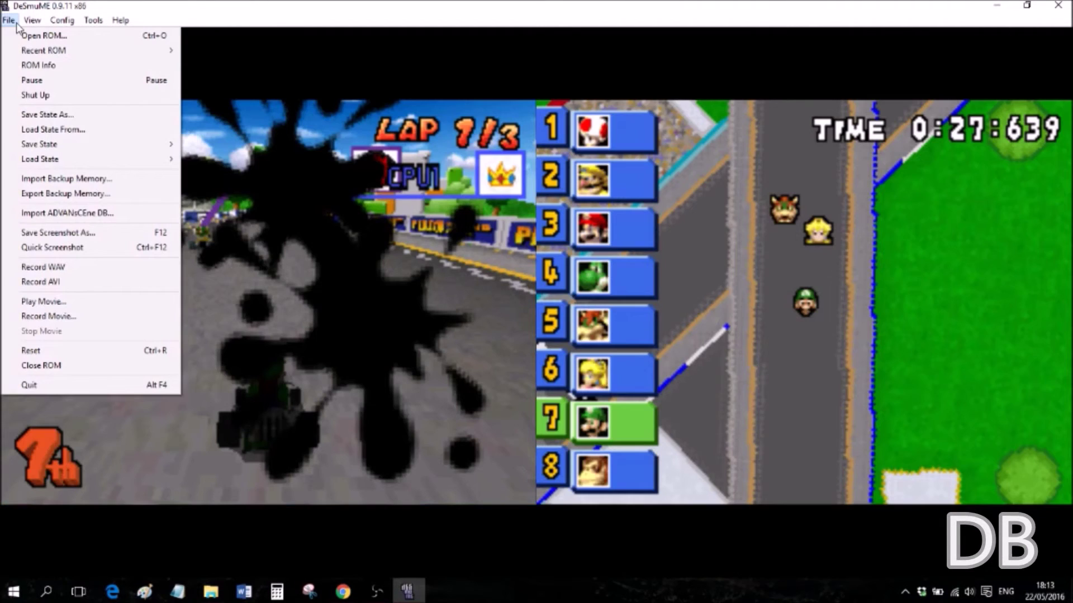
# Store the race with Save State As under the name 'mariokart', unpause, then close the emulator
pyautogui.click(59, 114)
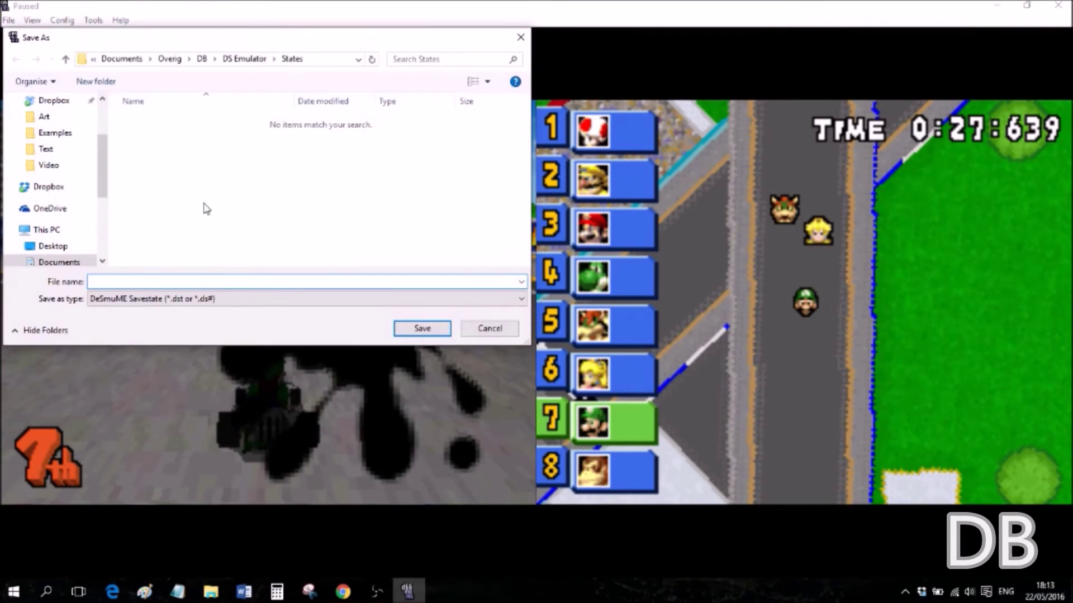
pyautogui.write('mariokart')
pyautogui.press('Return')
pyautogui.press('Pause')
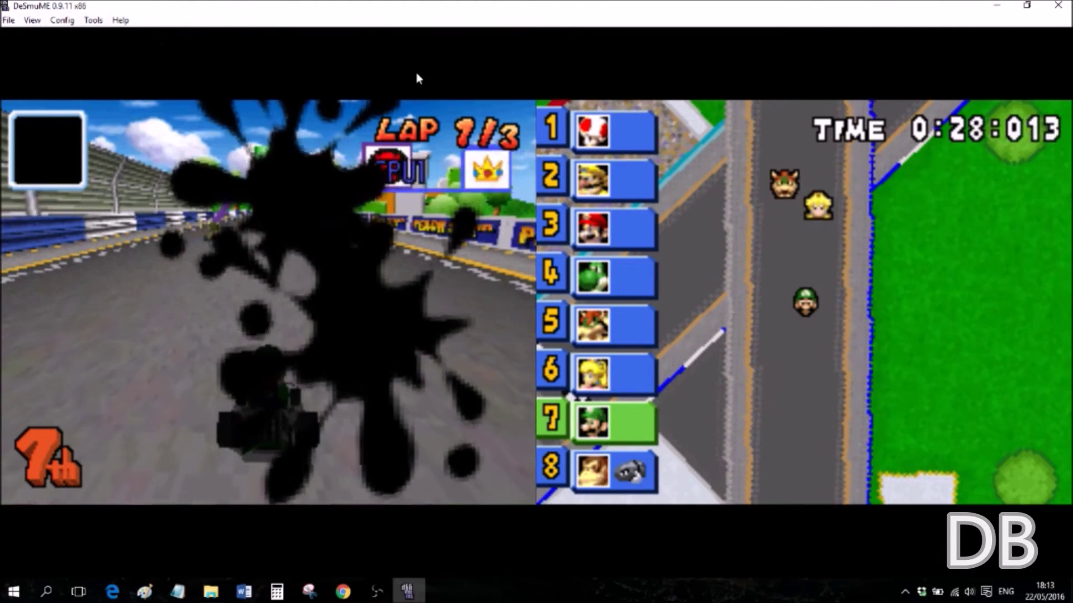
pyautogui.click(1063, 7)
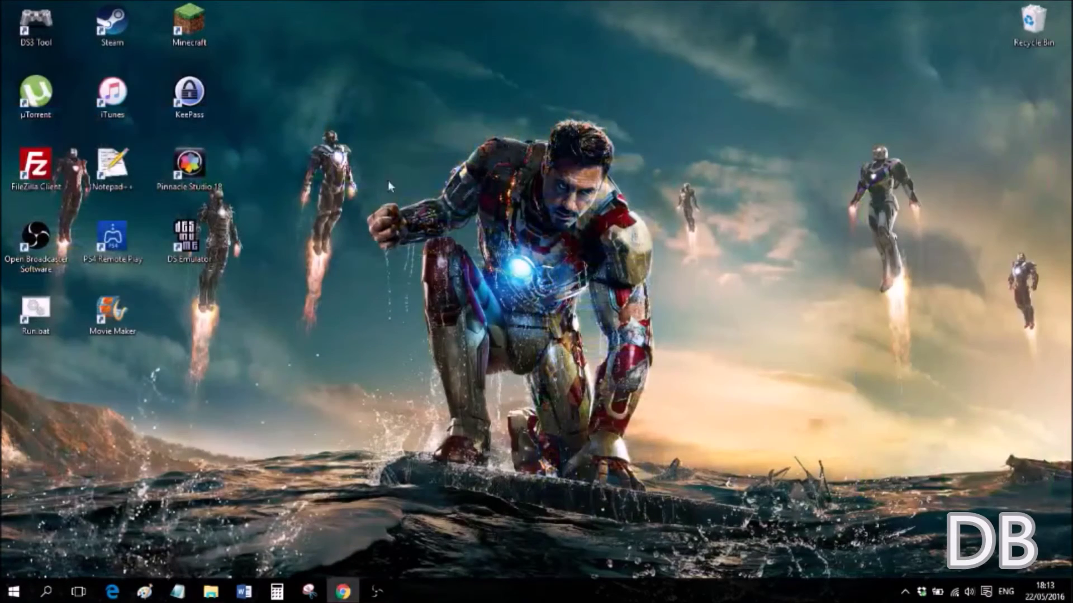
# Relaunch DeSmuME from the desktop, maximize it and reopen the Mario Kart DS ROM
pyautogui.doubleClick(185, 245)
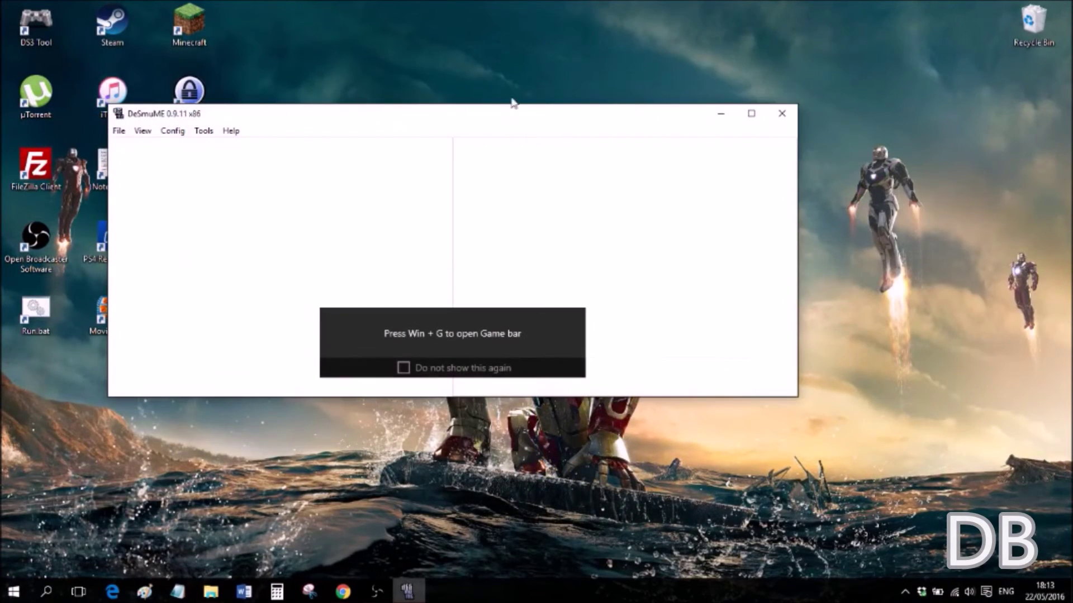
pyautogui.click(751, 114)
pyautogui.click(9, 20)
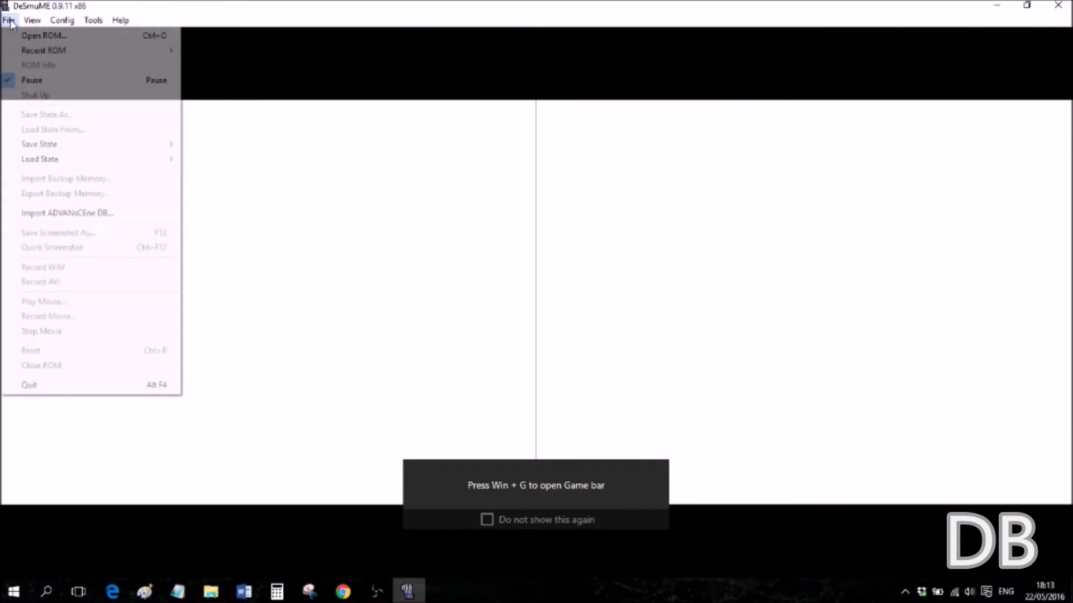
pyautogui.click(66, 38)
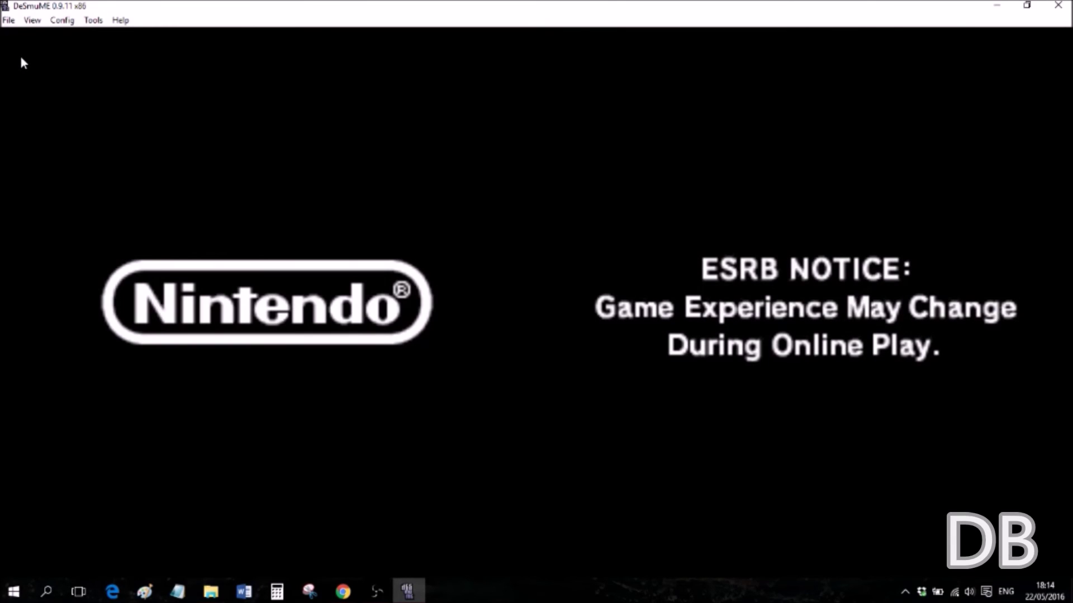
# Restore the race from mariokart.dst using Load State From
pyautogui.click(12, 22)
pyautogui.click(124, 137)
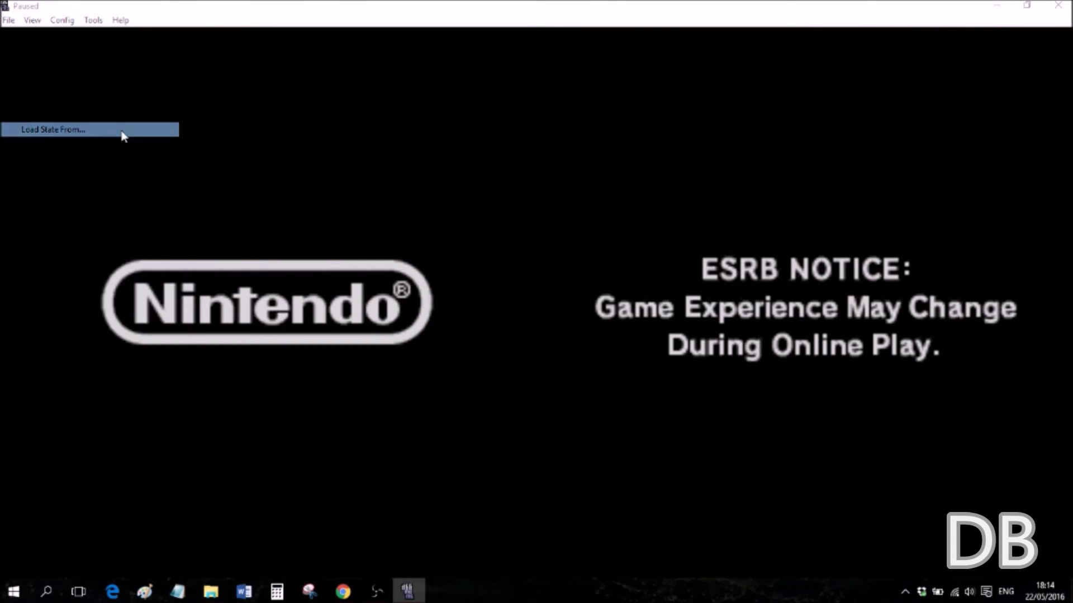
pyautogui.doubleClick(159, 123)
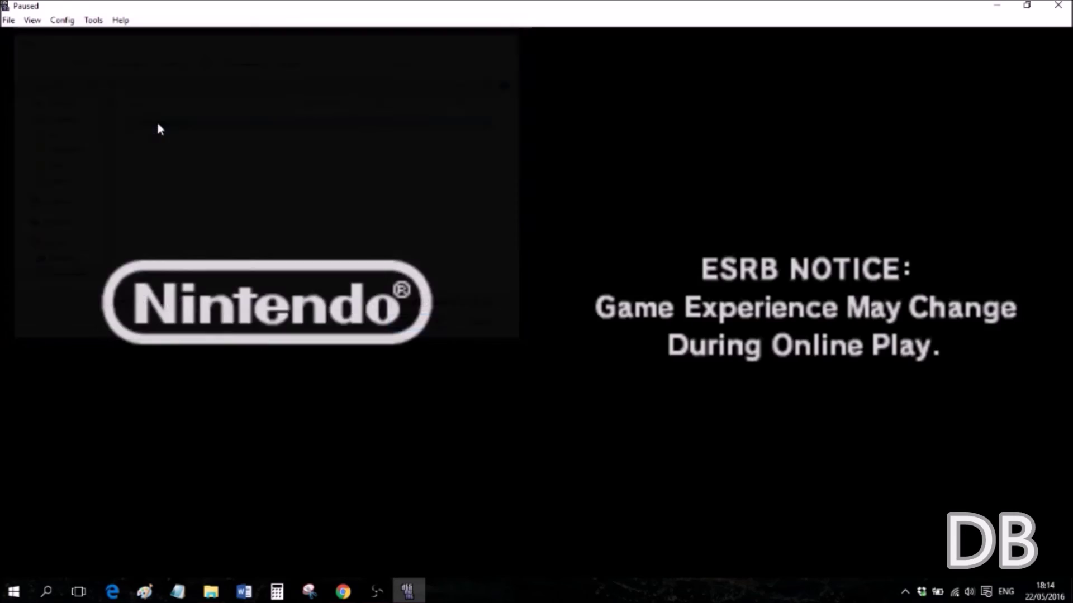